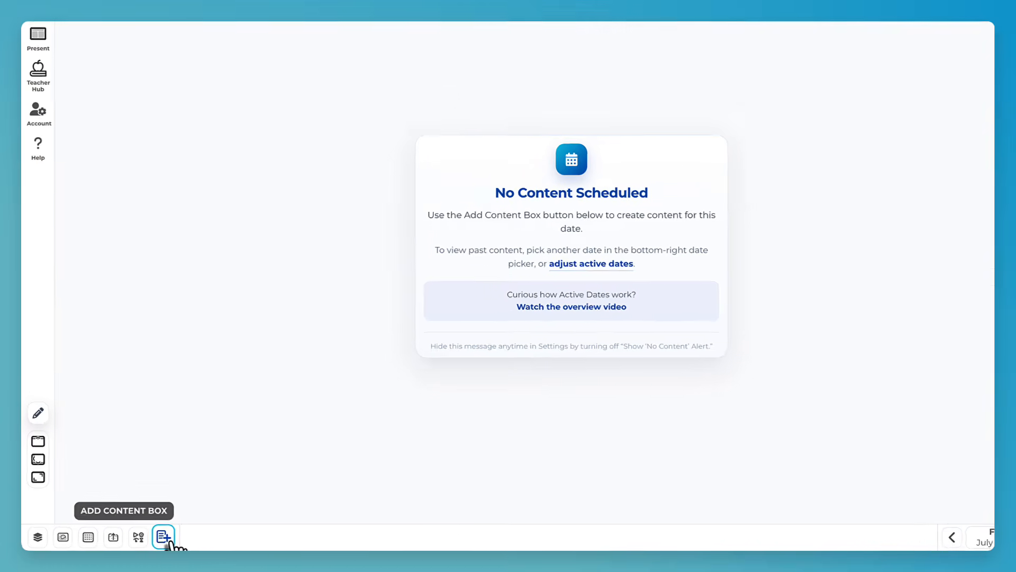
# - Reopen the Active Dates class presentation from the Teacher Hub and bring up the content box picker
pyautogui.click(168, 541)
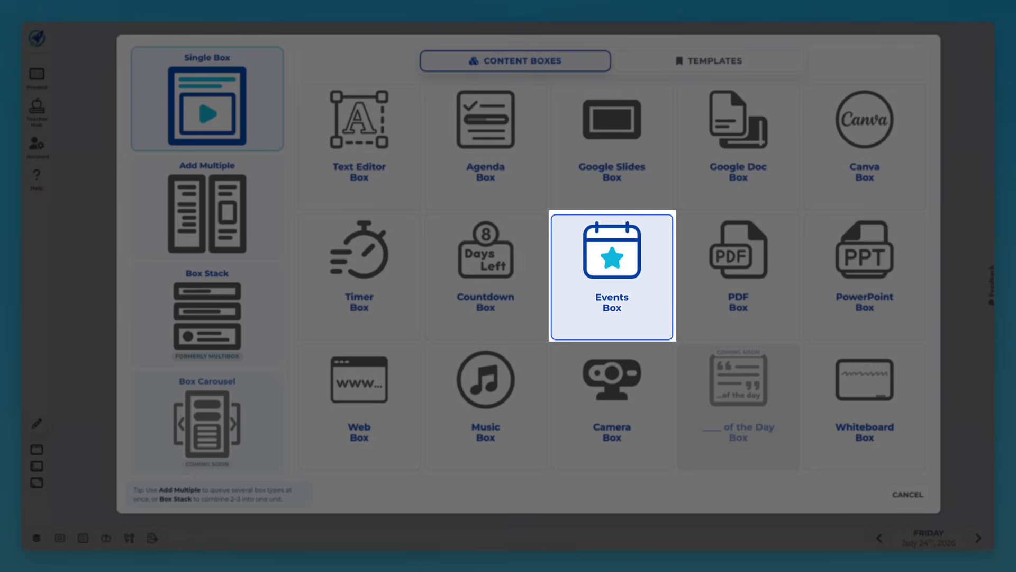
pyautogui.click(906, 495)
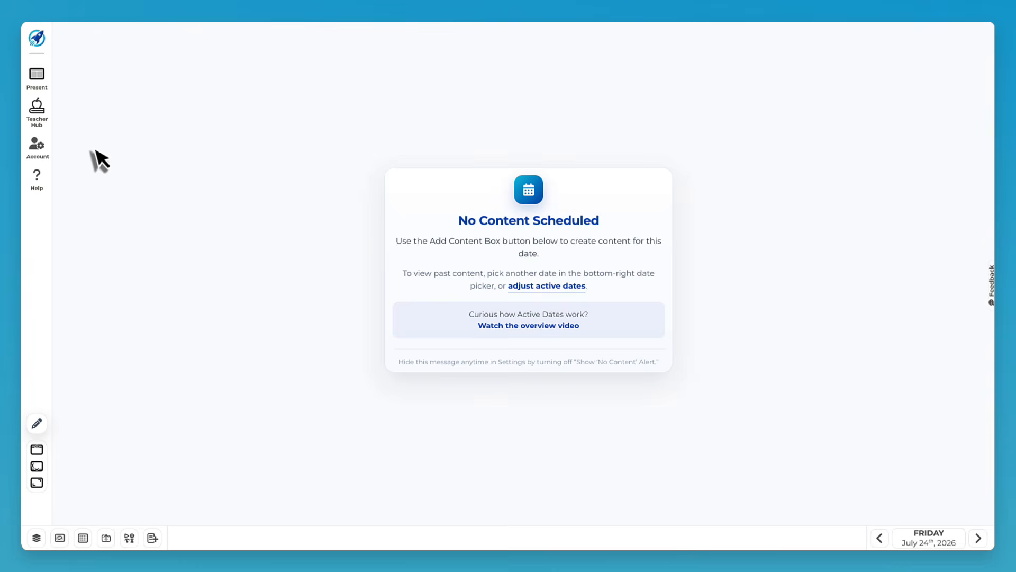
pyautogui.click(40, 121)
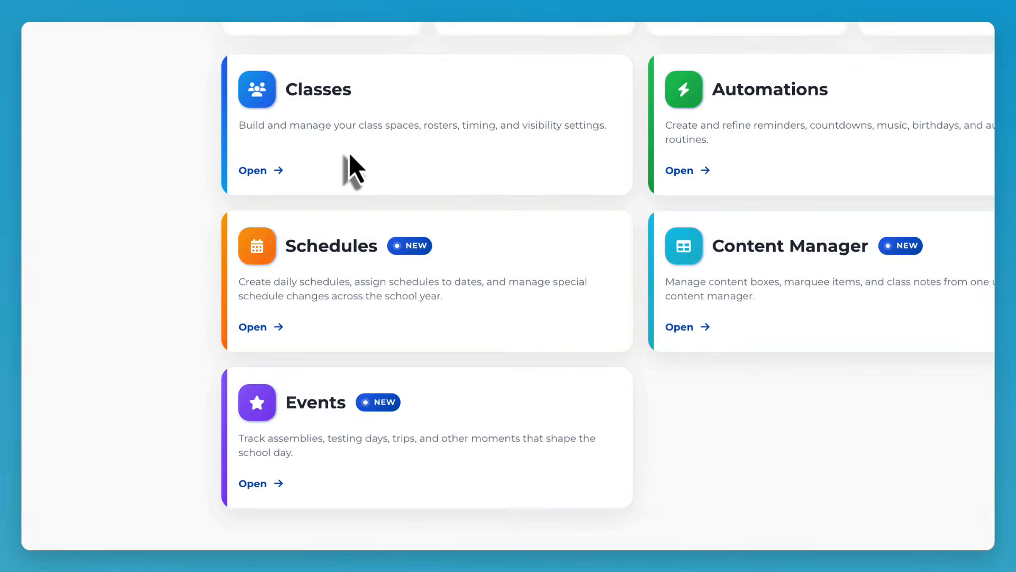
pyautogui.click(363, 493)
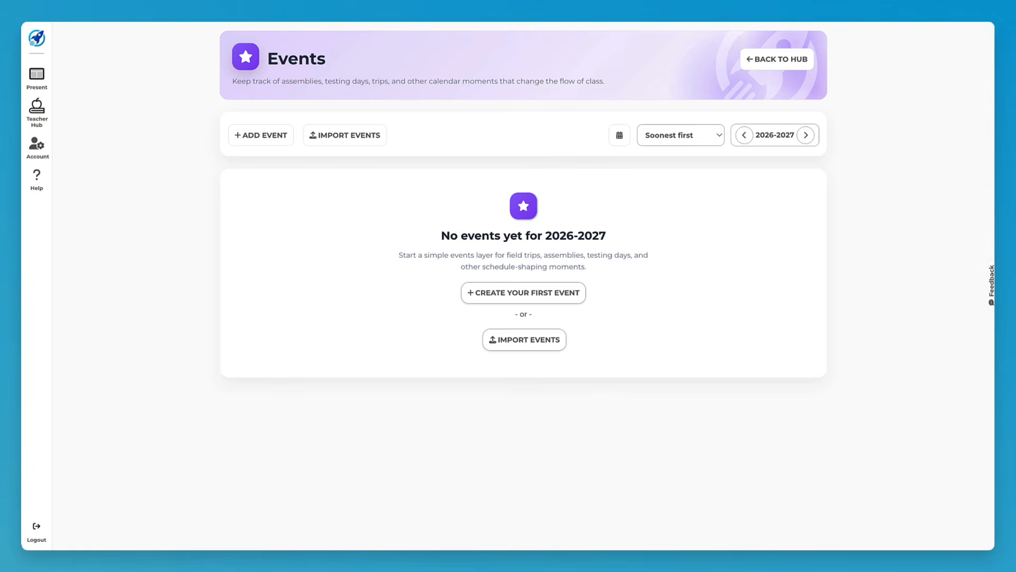
pyautogui.click(36, 77)
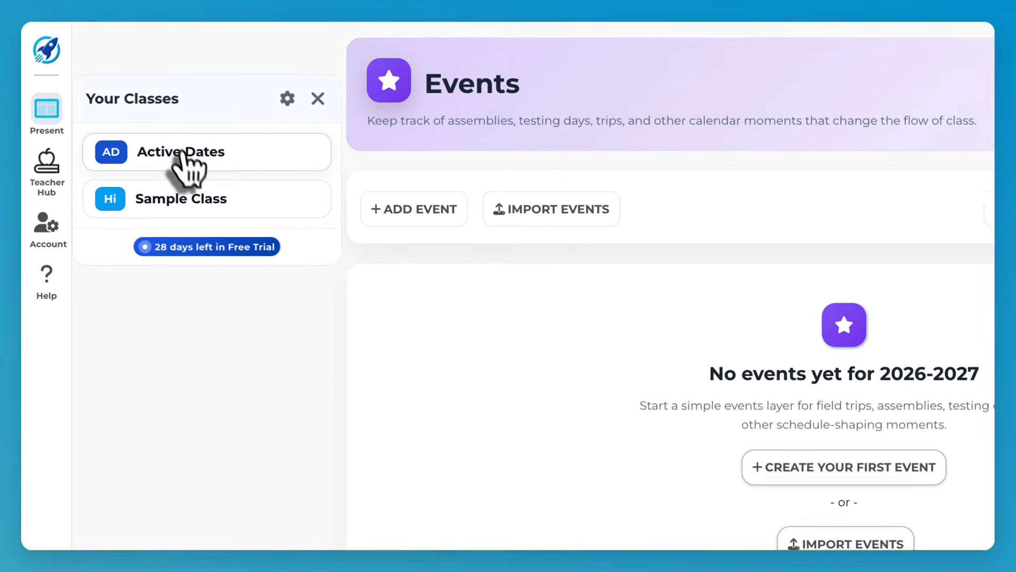
pyautogui.click(184, 152)
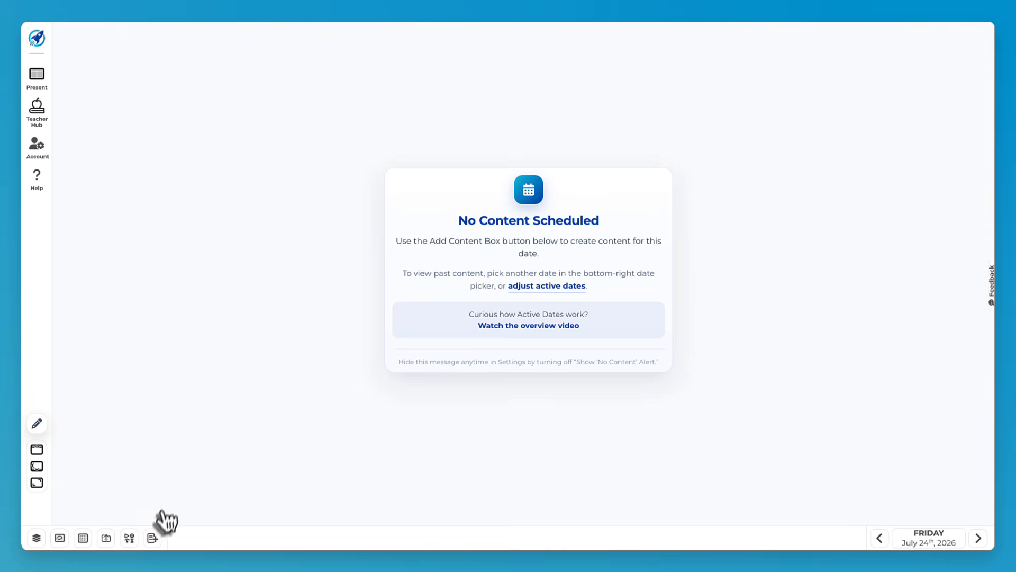
pyautogui.click(153, 538)
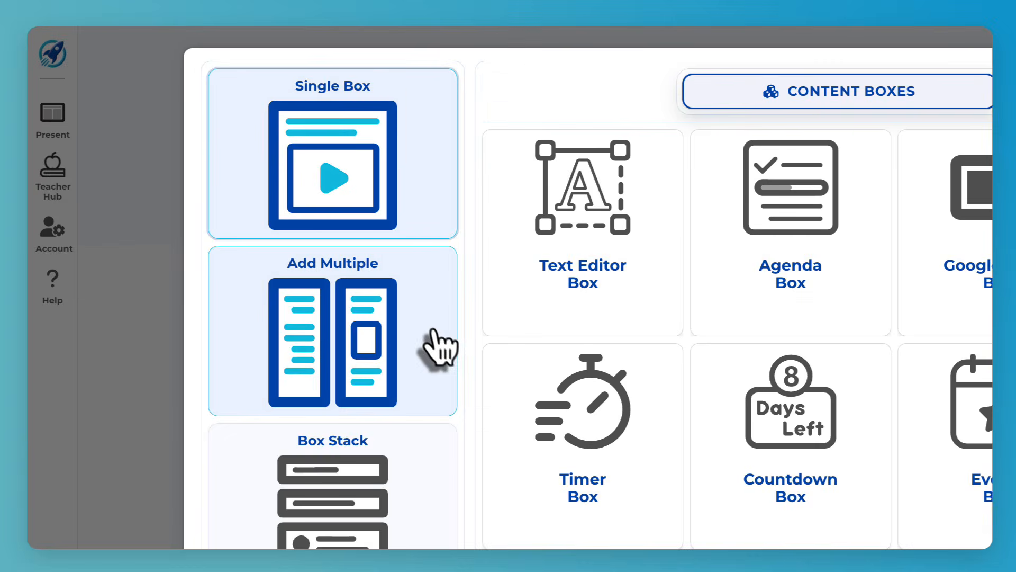
pyautogui.click(269, 216)
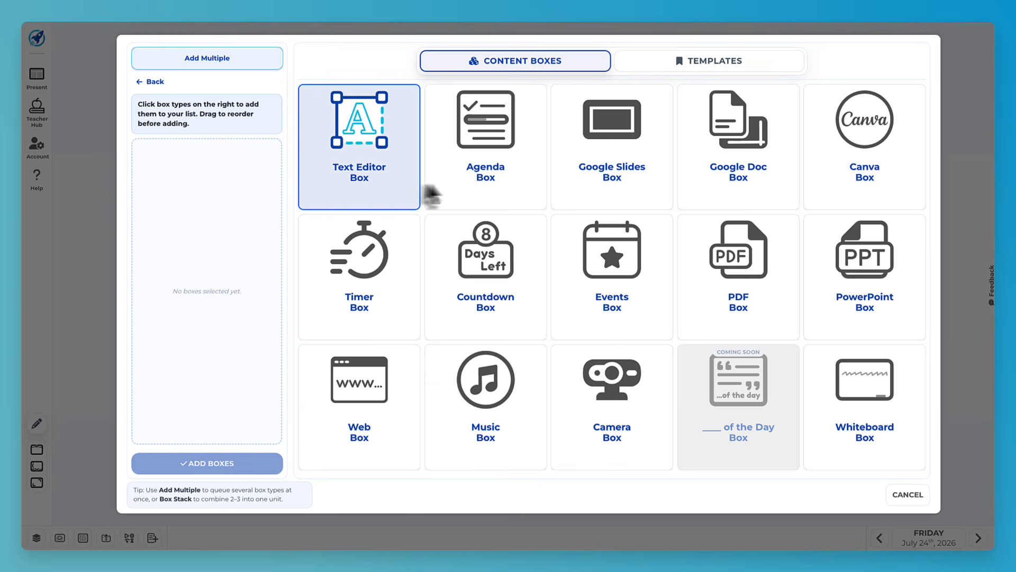
pyautogui.click(454, 196)
pyautogui.click(400, 193)
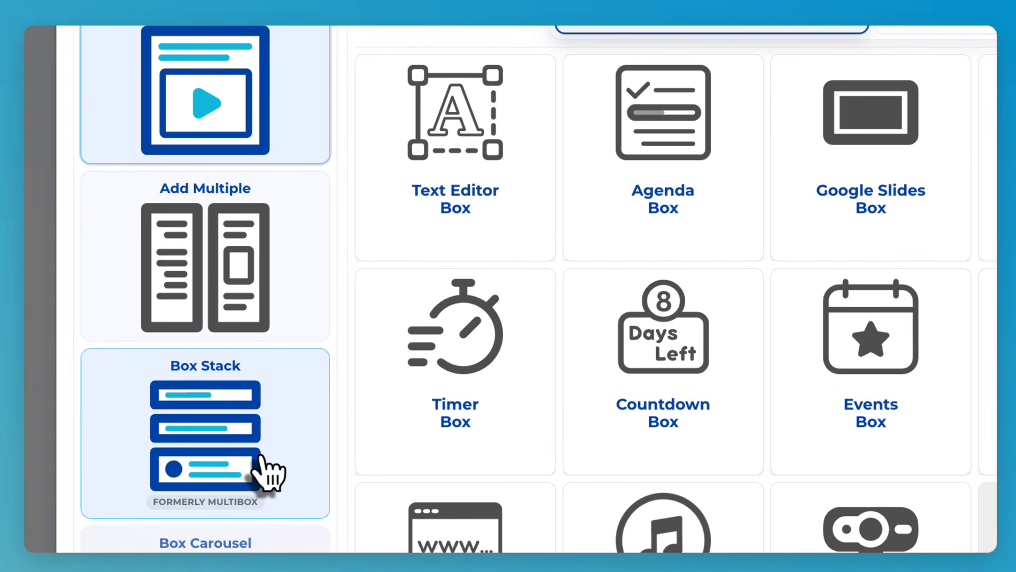
# - Abandon a trial box stack and add a single Agenda box to Friday July 24
pyautogui.click(242, 333)
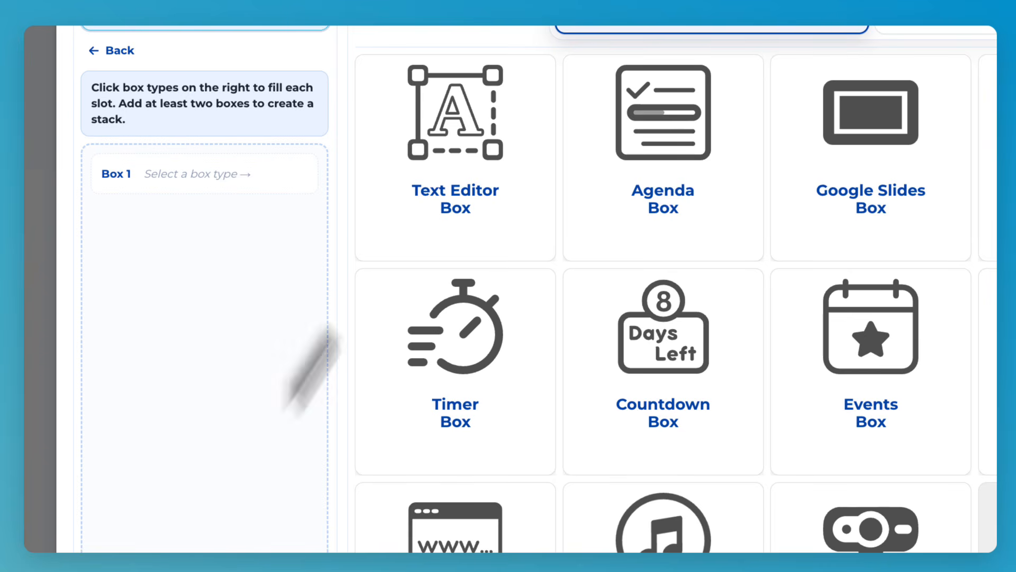
pyautogui.click(453, 193)
pyautogui.click(641, 206)
pyautogui.click(636, 214)
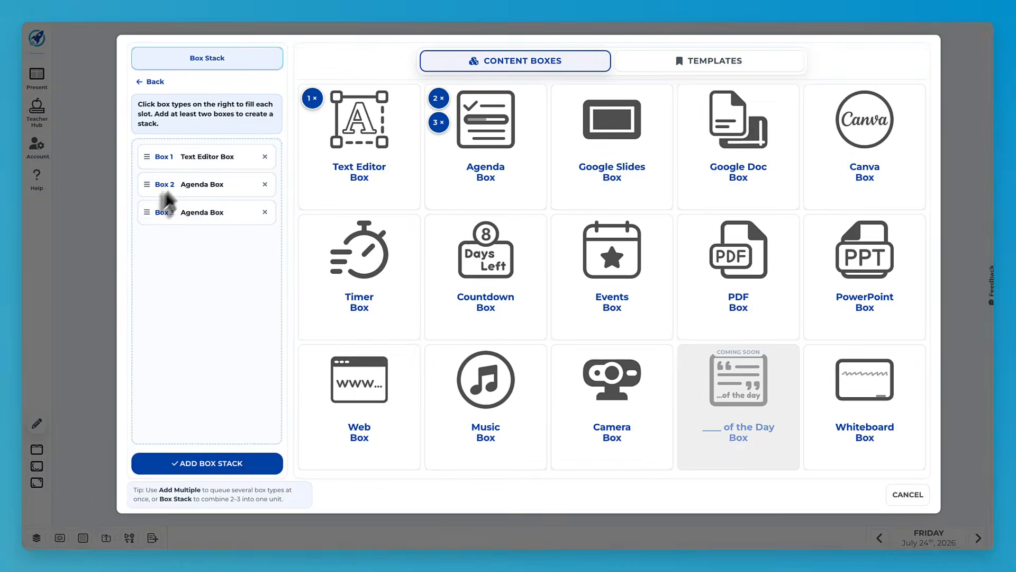
pyautogui.click(148, 83)
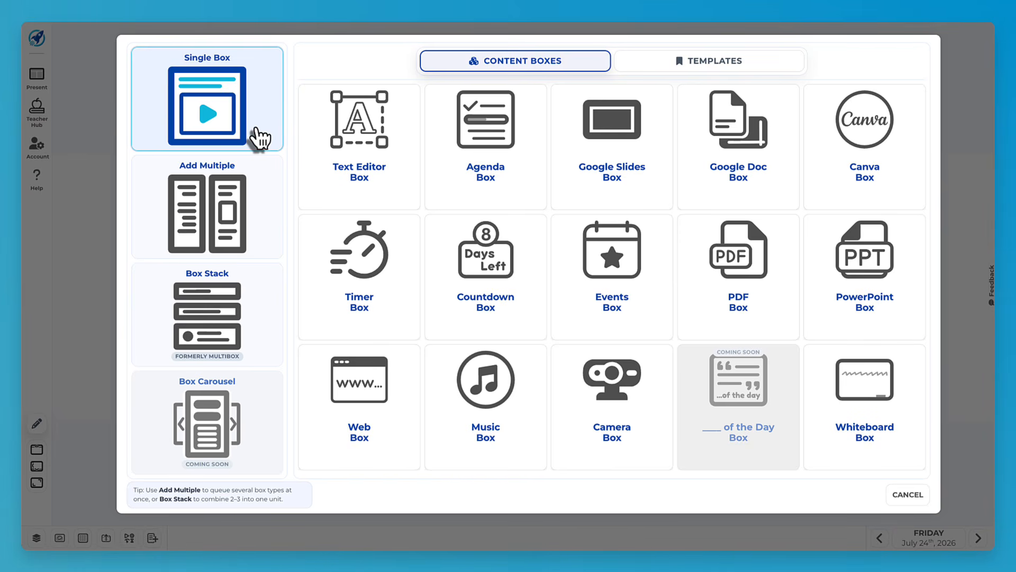
pyautogui.click(508, 192)
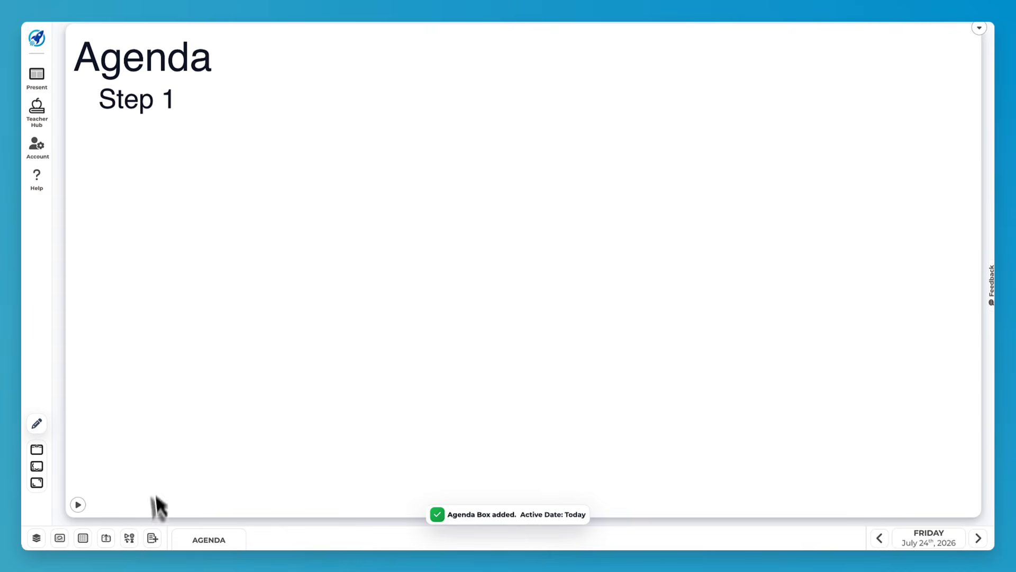
# - Add a box stack with a Text Editor in slot one and a Countdown in slot two
pyautogui.click(152, 537)
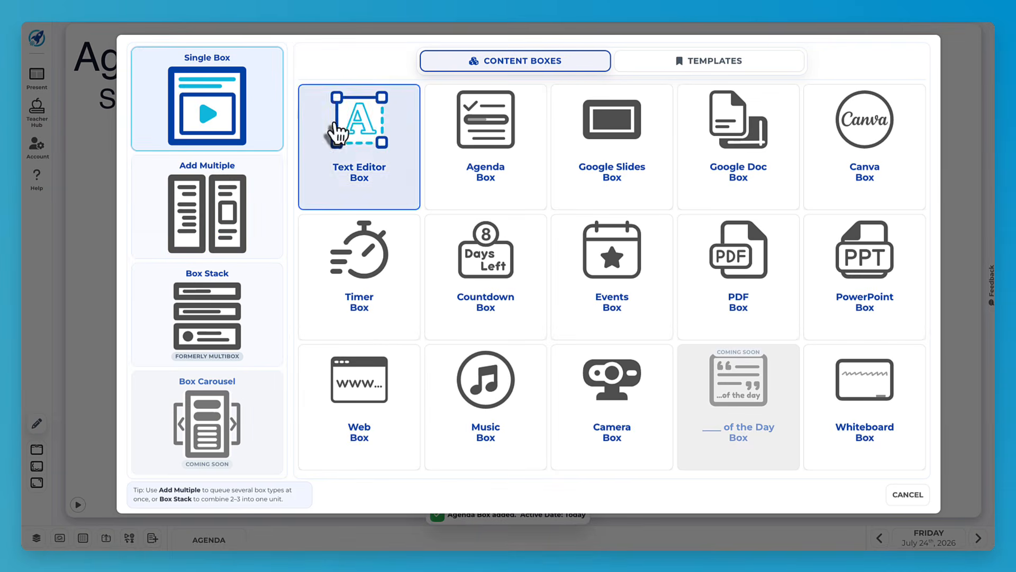
pyautogui.click(272, 306)
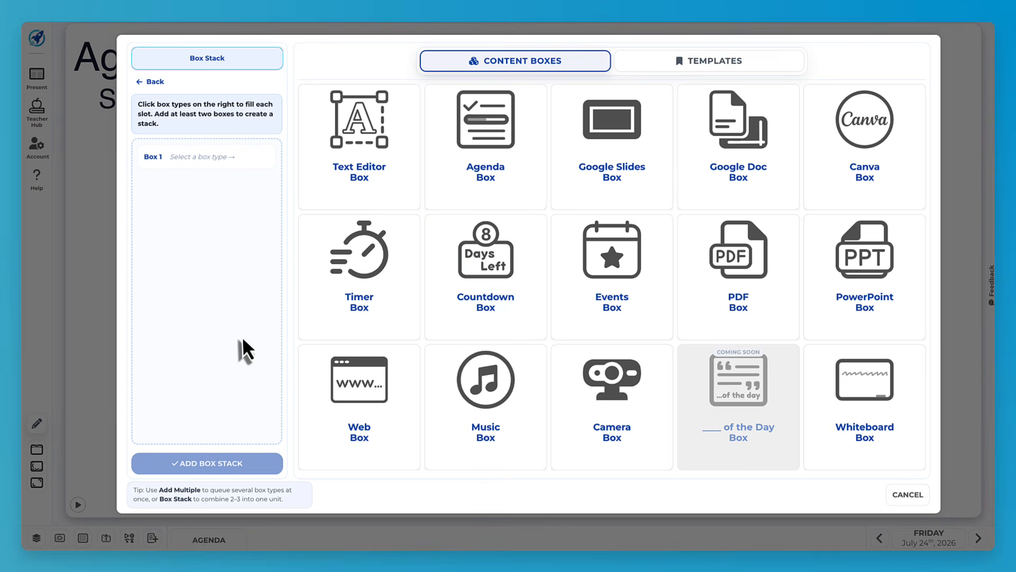
pyautogui.click(390, 181)
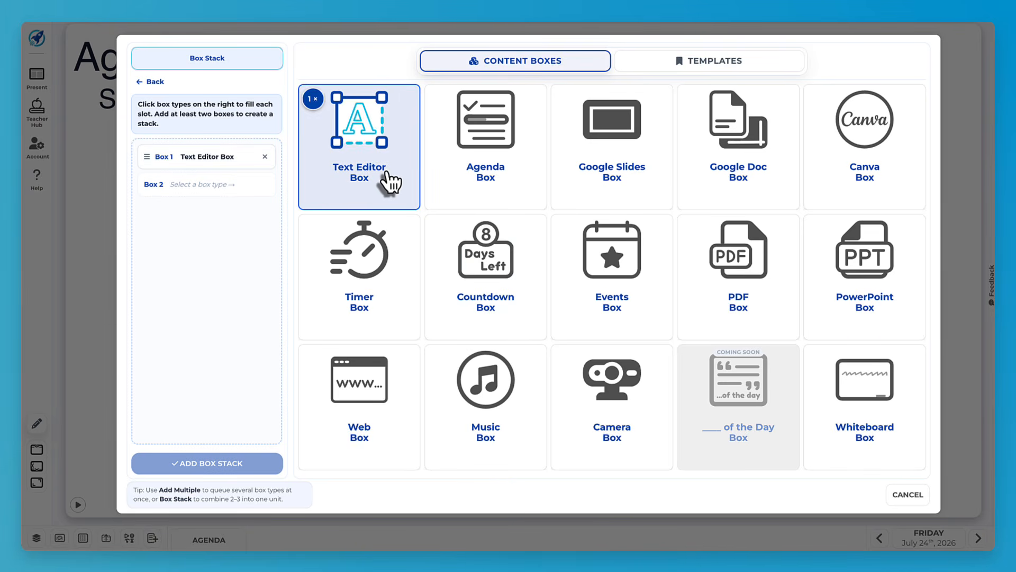
pyautogui.click(501, 315)
pyautogui.click(213, 466)
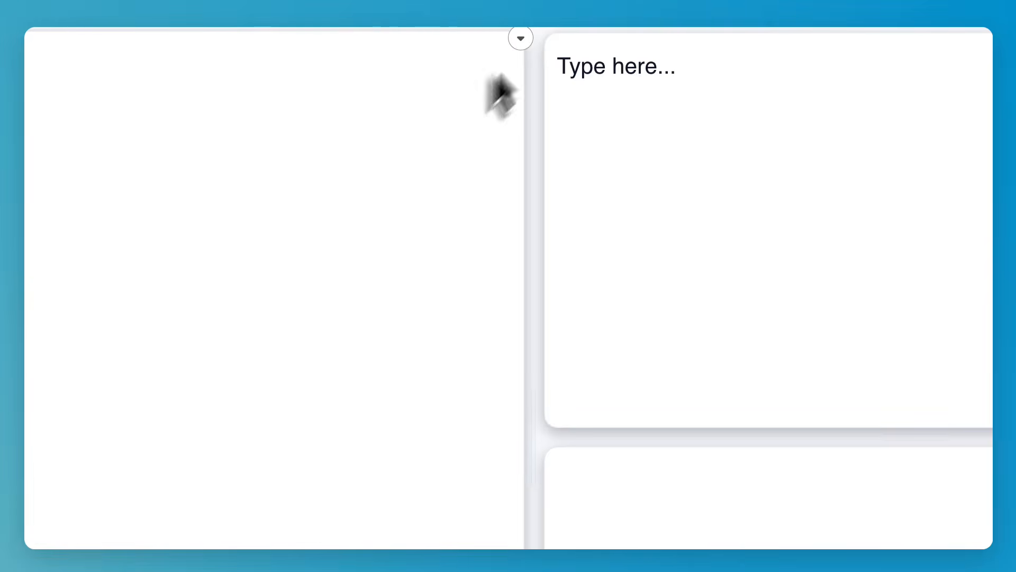
pyautogui.click(521, 39)
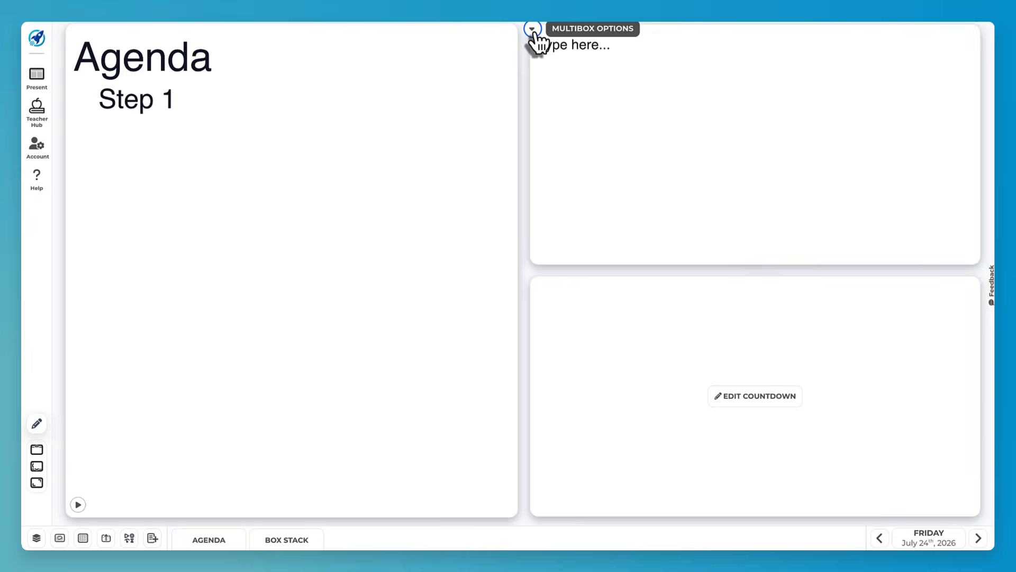
pyautogui.click(533, 29)
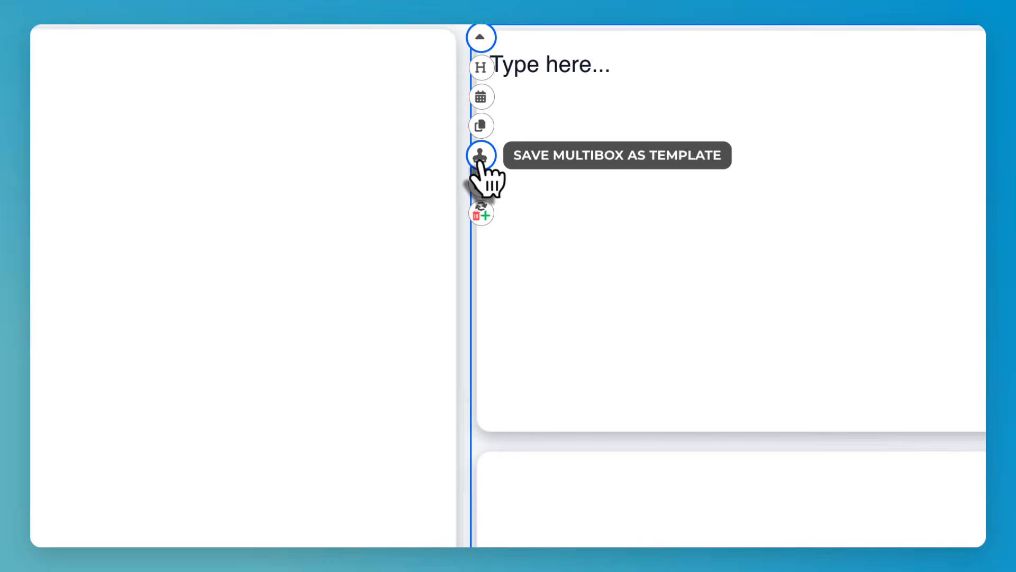
pyautogui.click(481, 213)
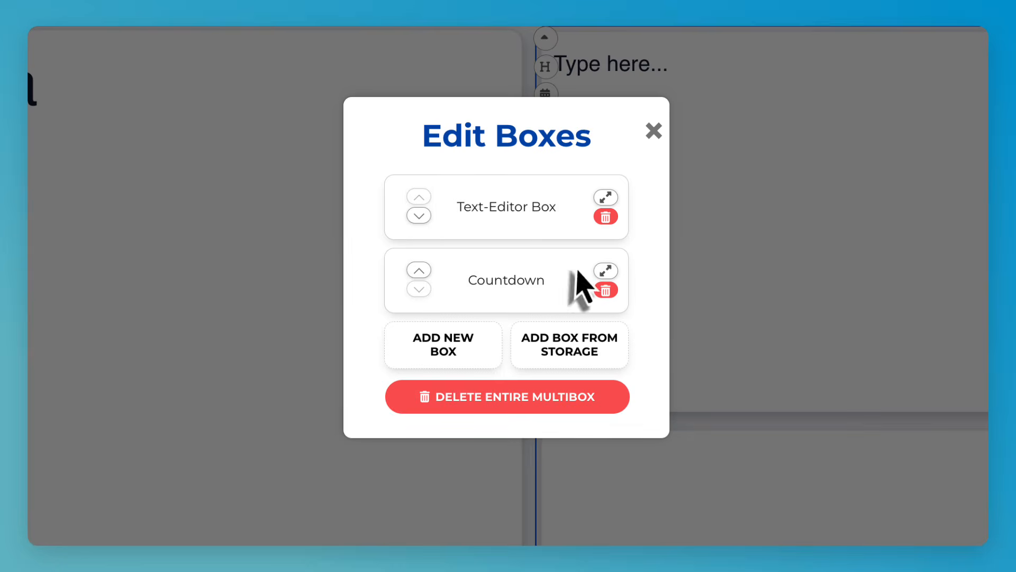
pyautogui.click(646, 124)
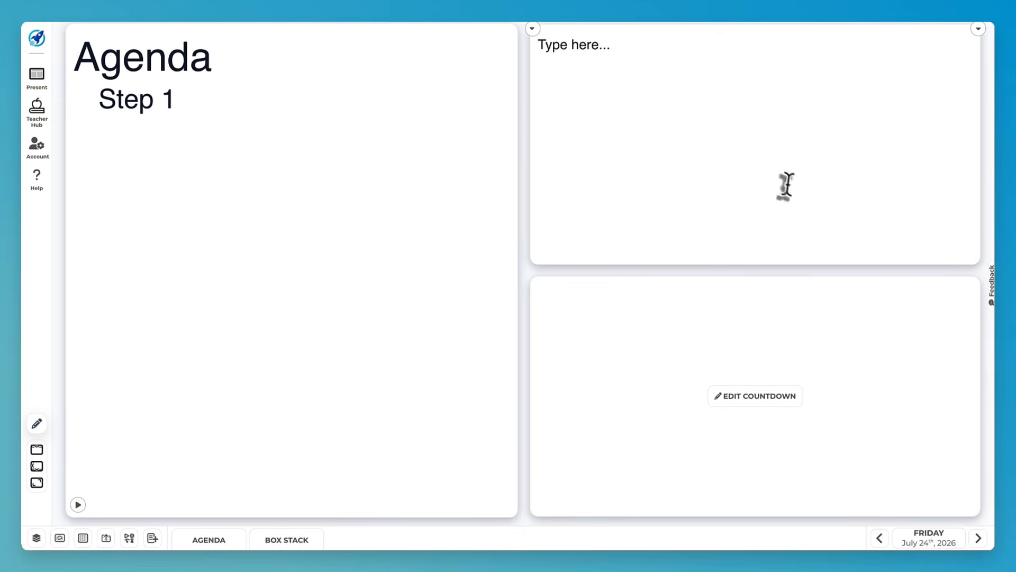
# - Make the upper text box slightly taller than the countdown and give the stack more width than the Agenda
pyautogui.click(978, 28)
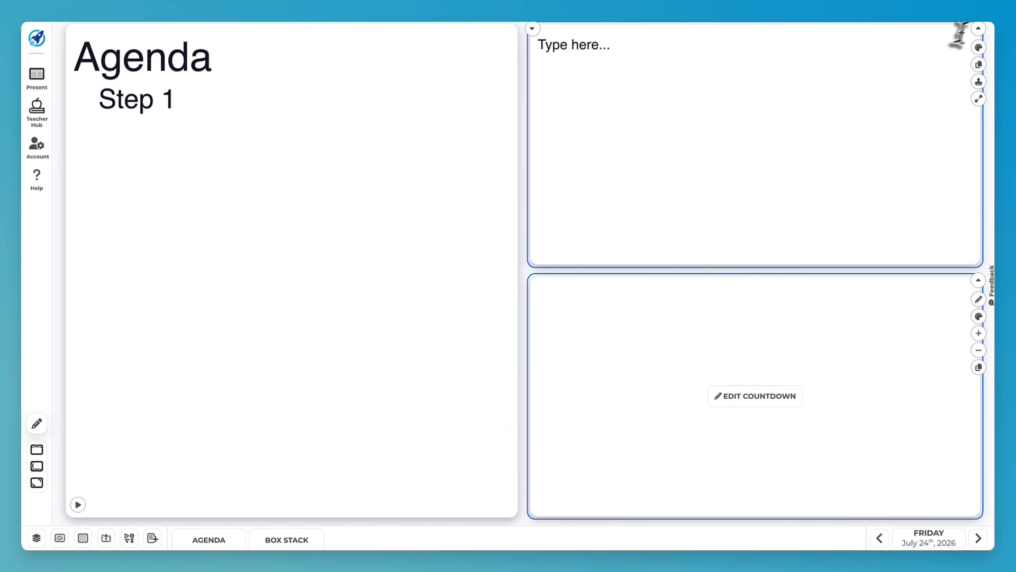
pyautogui.click(978, 29)
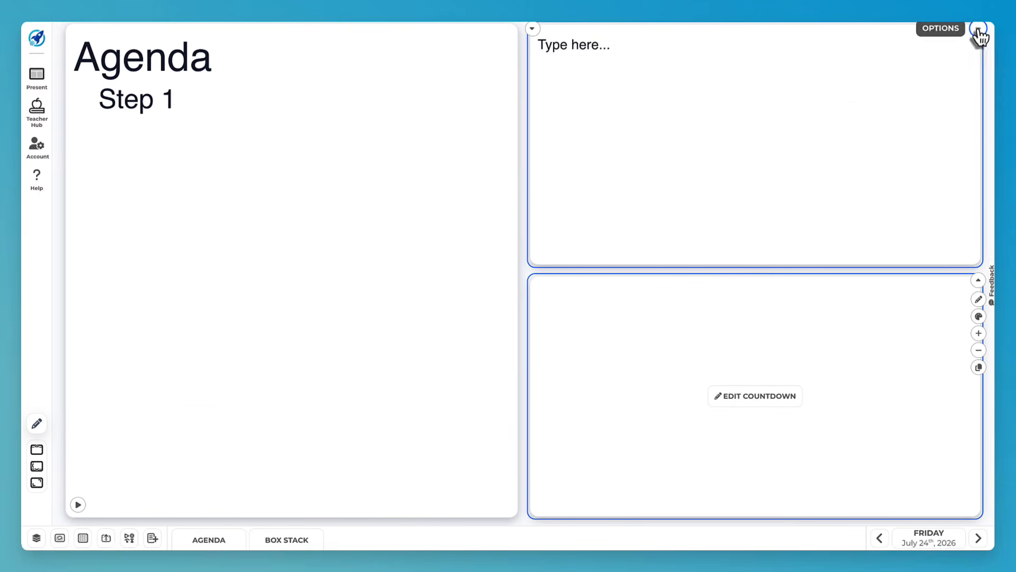
pyautogui.click(979, 281)
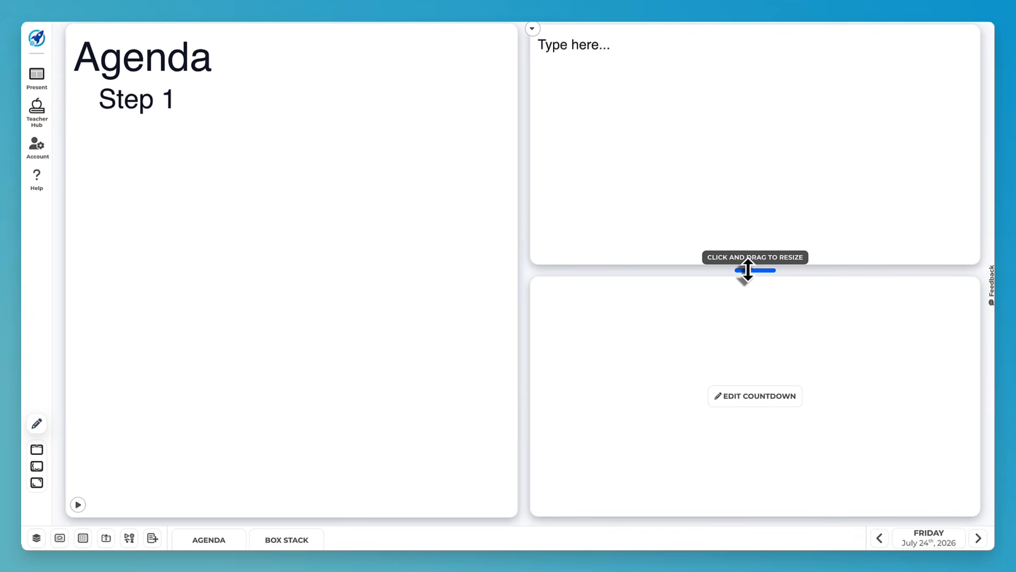
pyautogui.moveTo(747, 270); pyautogui.dragTo(721, 251)
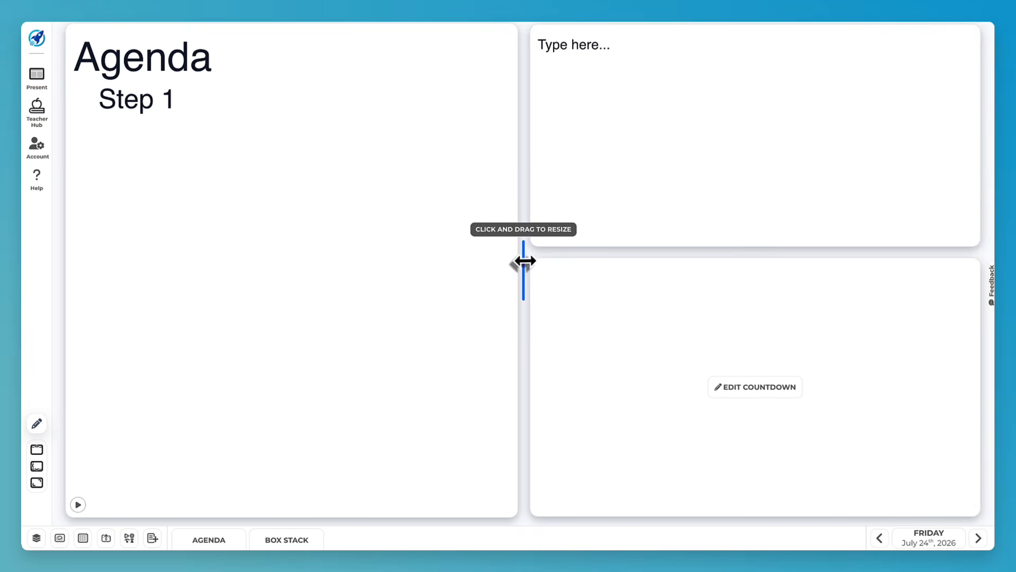
pyautogui.moveTo(505, 260); pyautogui.dragTo(456, 223)
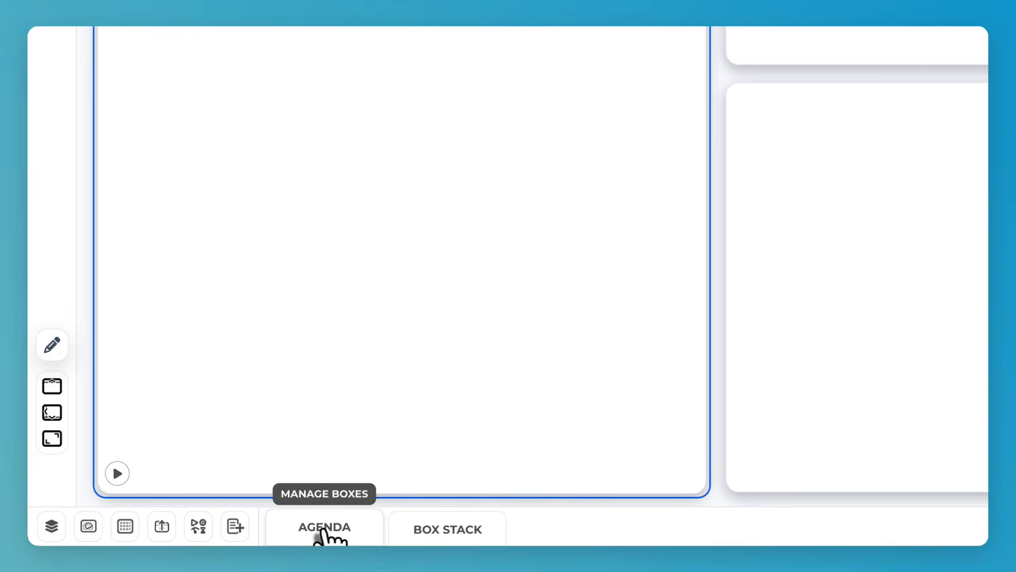
# - Review the present screen's boxes in the box manager, then close it with two boxes kept
pyautogui.click(325, 529)
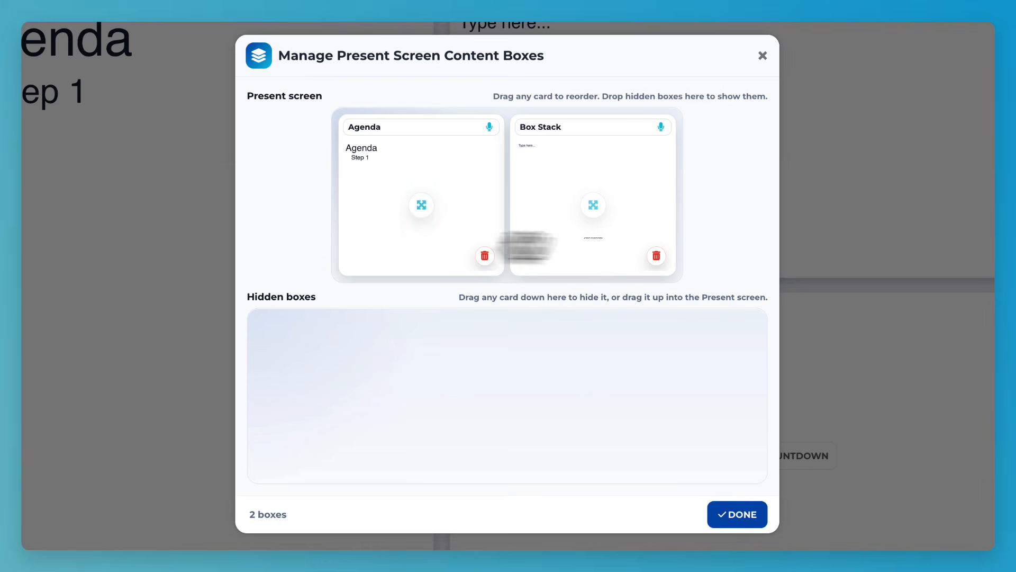
pyautogui.click(435, 127)
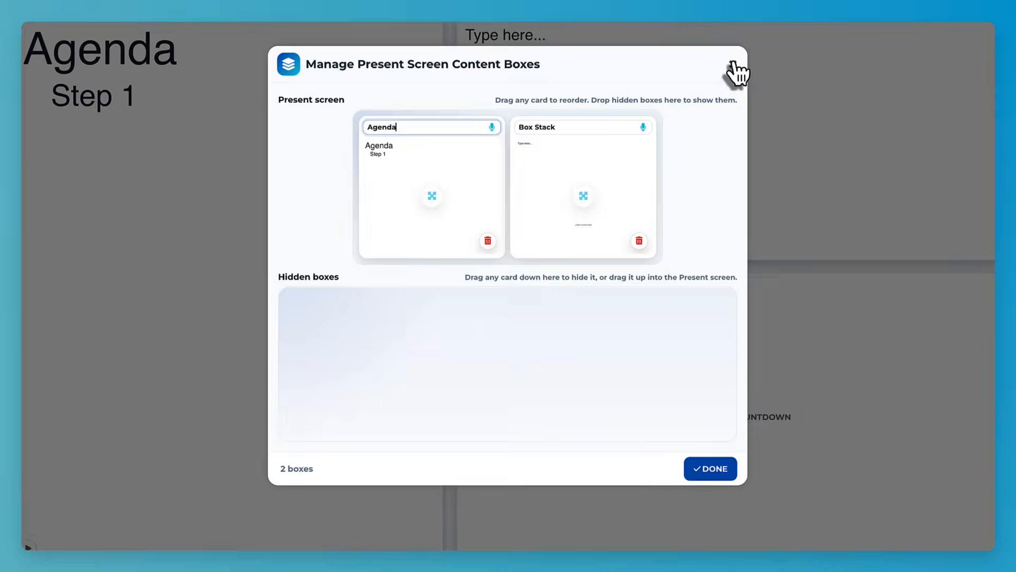
pyautogui.click(737, 73)
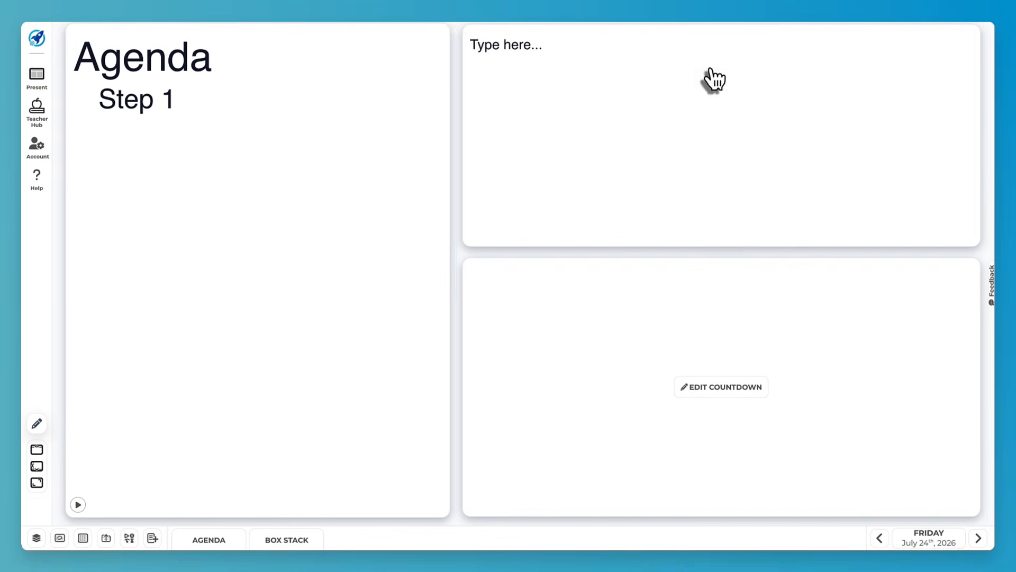
# - Add a standalone Text Editor box to Friday's board as the third box
pyautogui.click(152, 535)
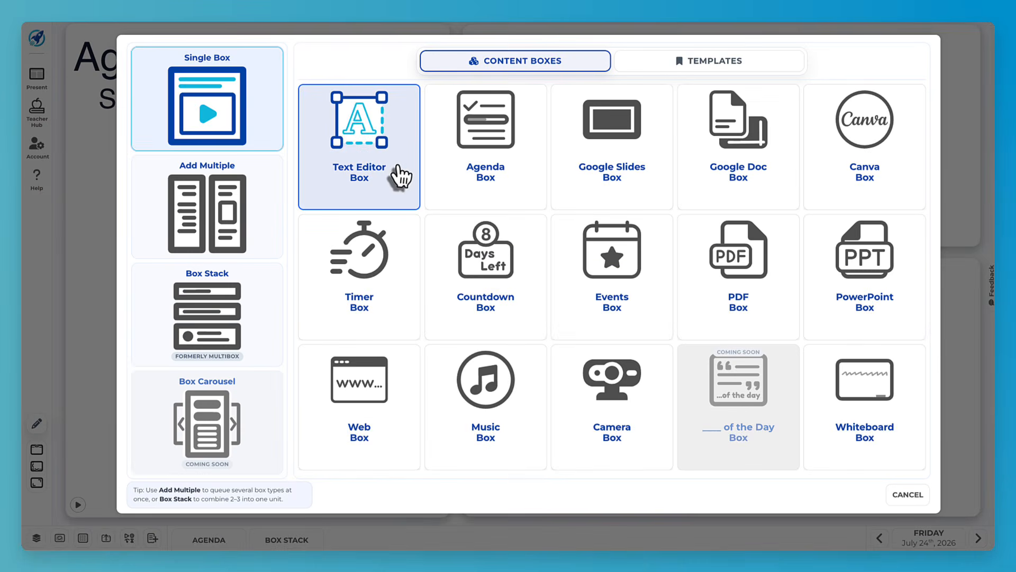
pyautogui.click(397, 172)
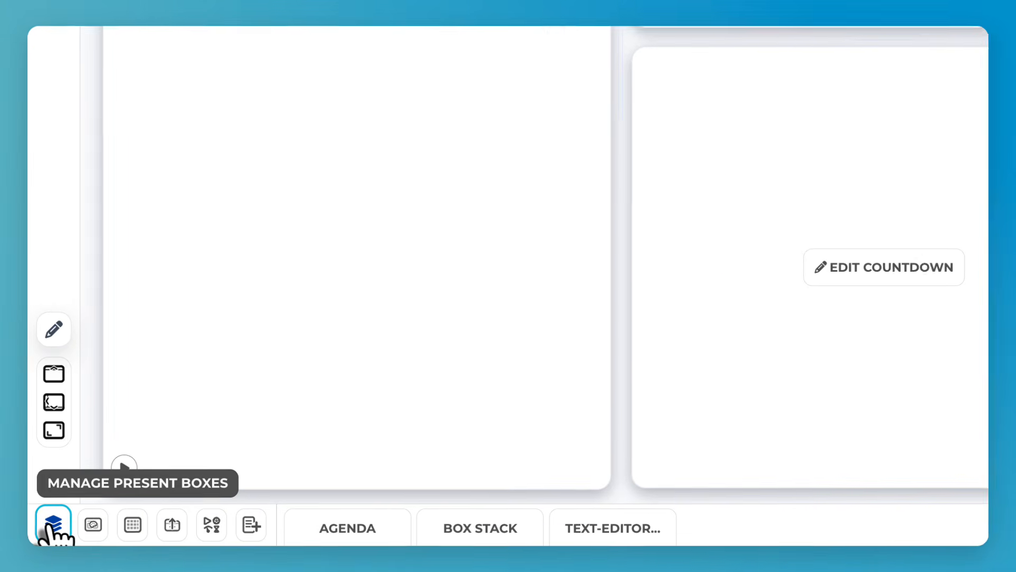
# - Reorder Friday's boxes to Agenda, Text Editor, then Box Stack
pyautogui.click(36, 538)
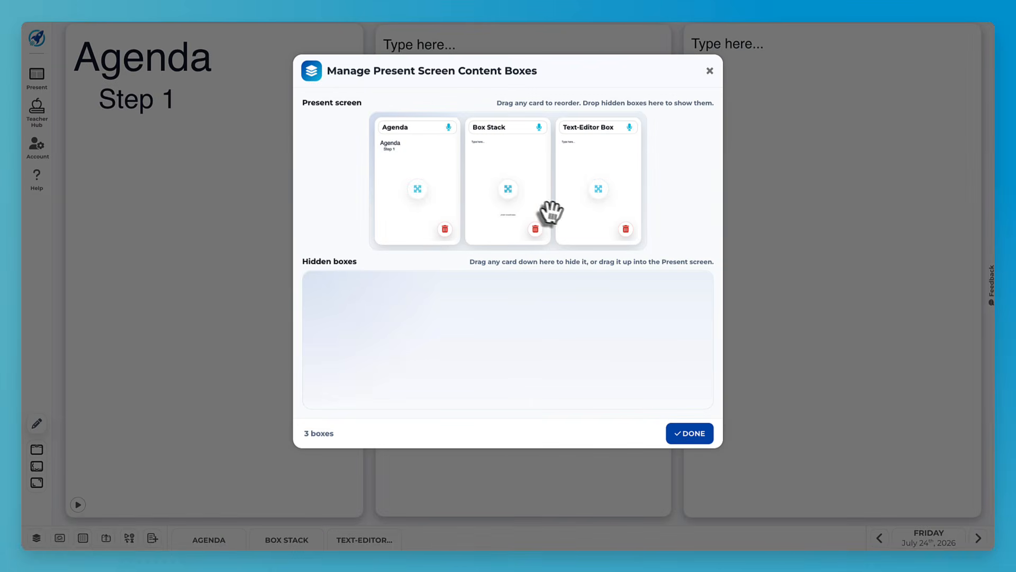
pyautogui.moveTo(612, 170); pyautogui.dragTo(503, 177)
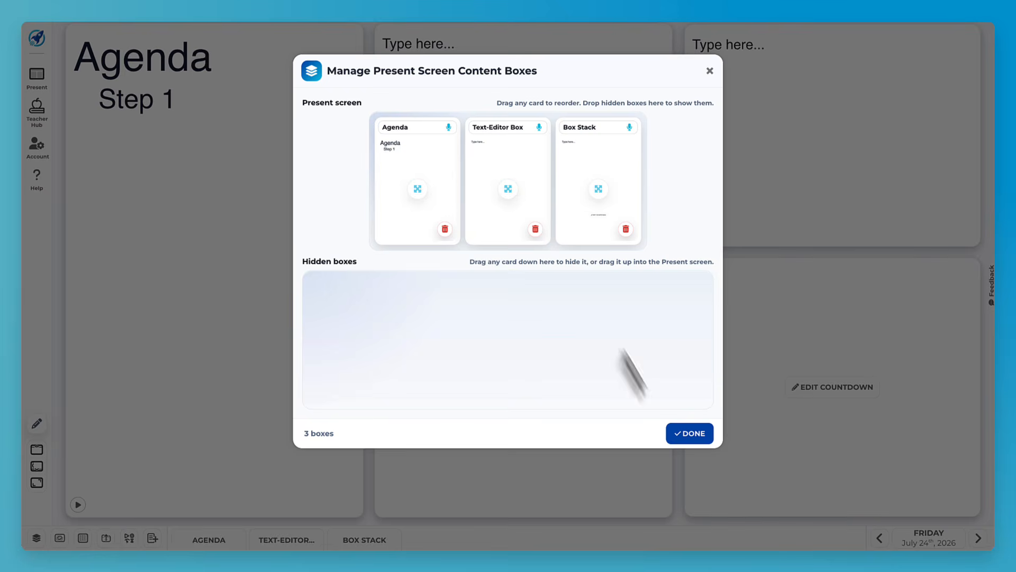
pyautogui.click(684, 435)
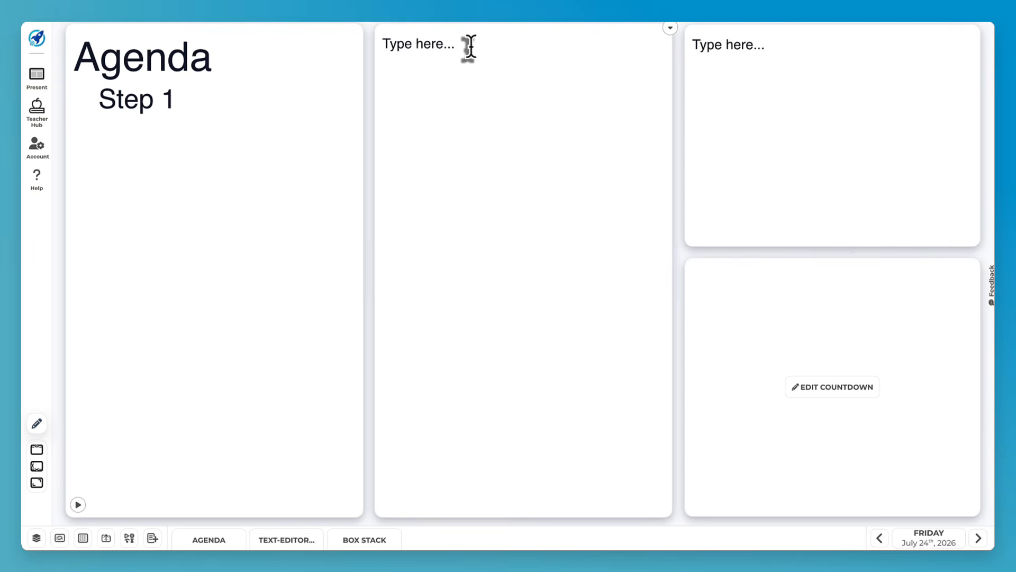
# - Move the standalone Text Editor box into Hidden boxes
pyautogui.click(291, 540)
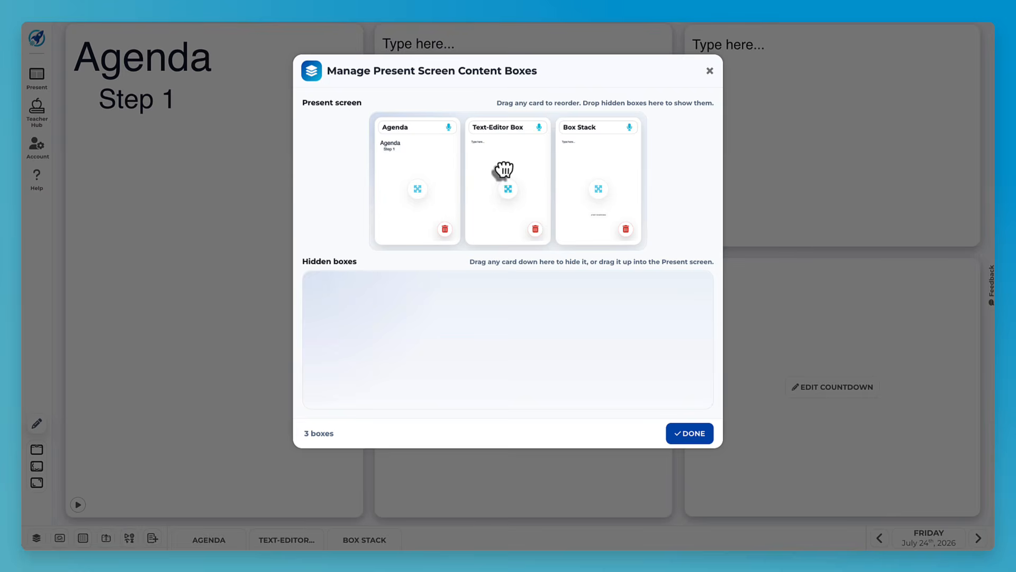
pyautogui.moveTo(504, 169); pyautogui.dragTo(390, 343)
pyautogui.press('Escape')
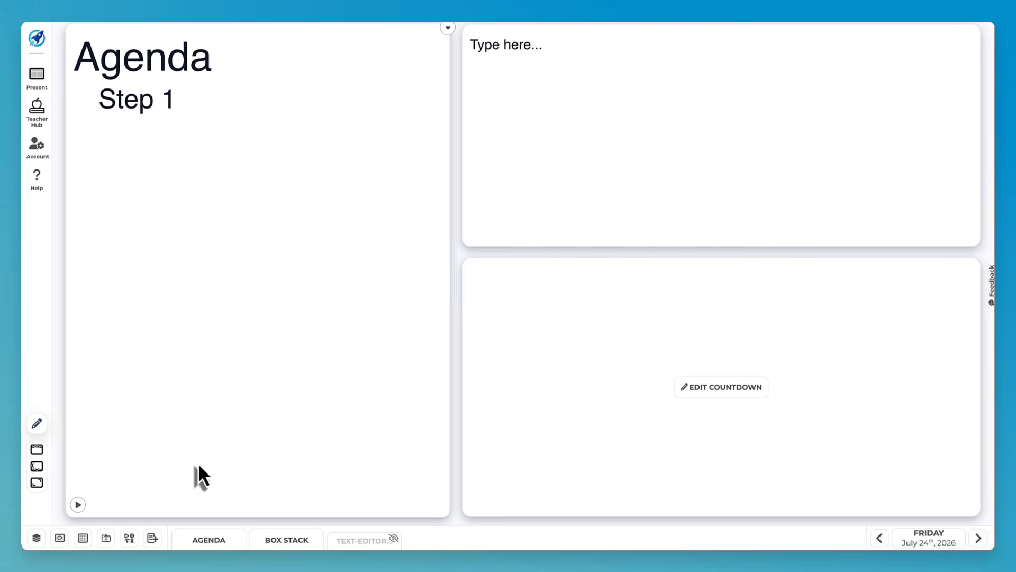
pyautogui.click(83, 537)
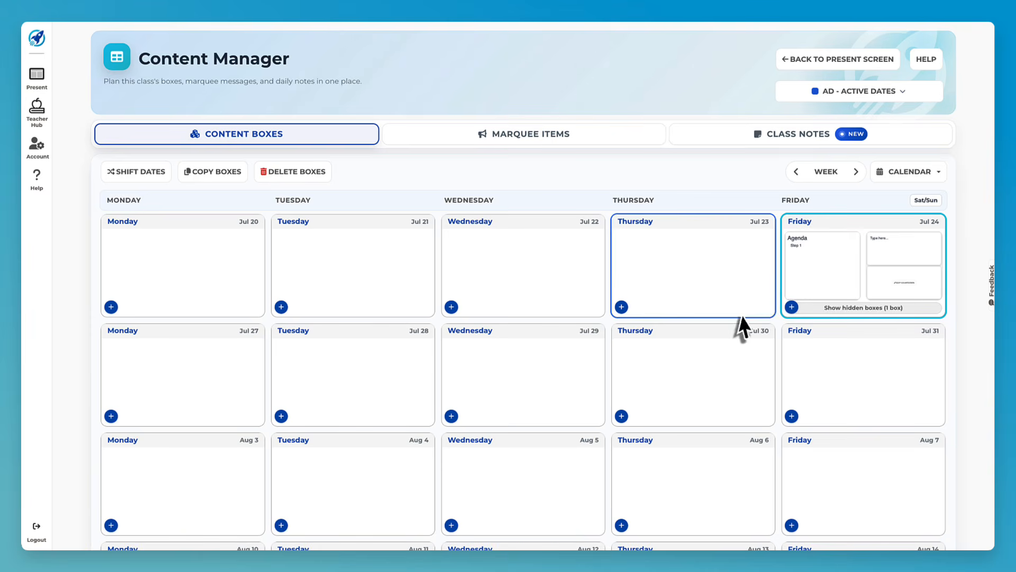
pyautogui.moveTo(837, 223)
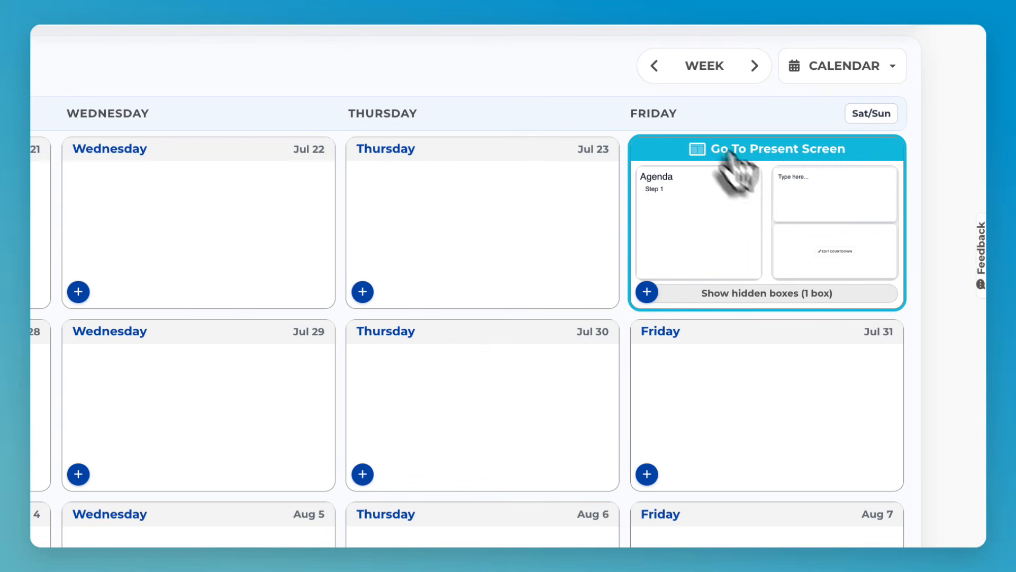
pyautogui.moveTo(726, 245)
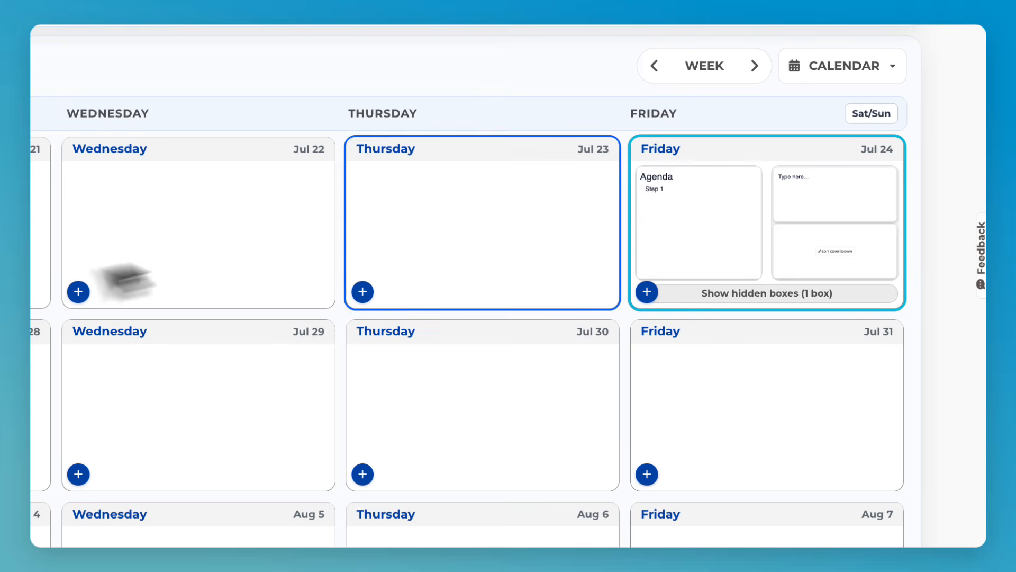
pyautogui.moveTo(740, 155)
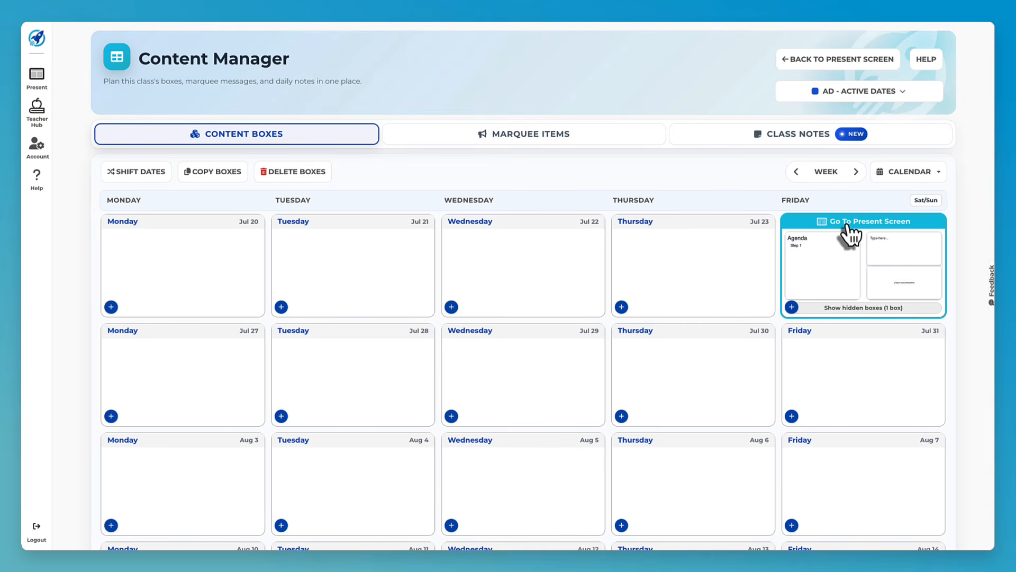
pyautogui.click(846, 225)
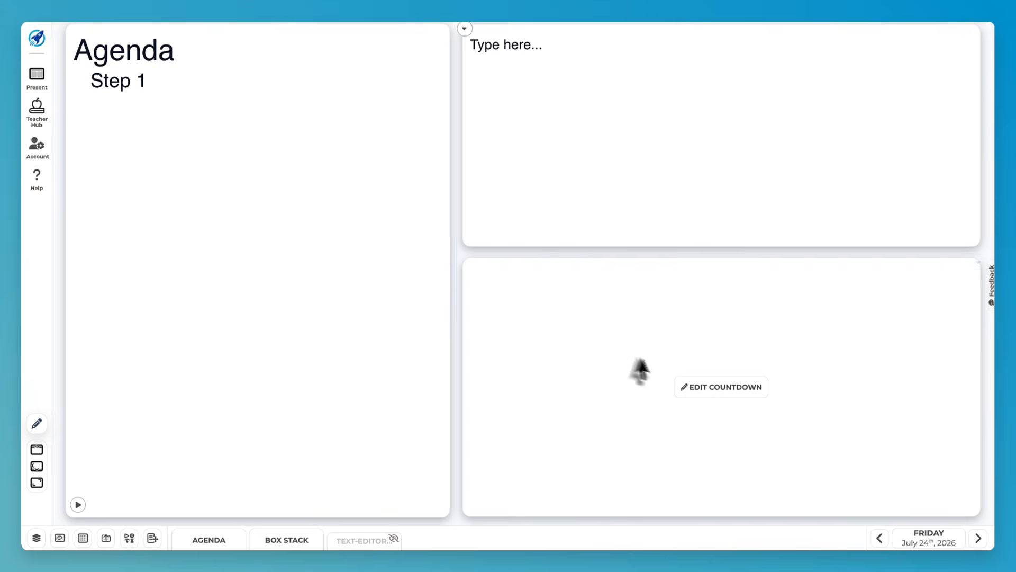
pyautogui.click(873, 538)
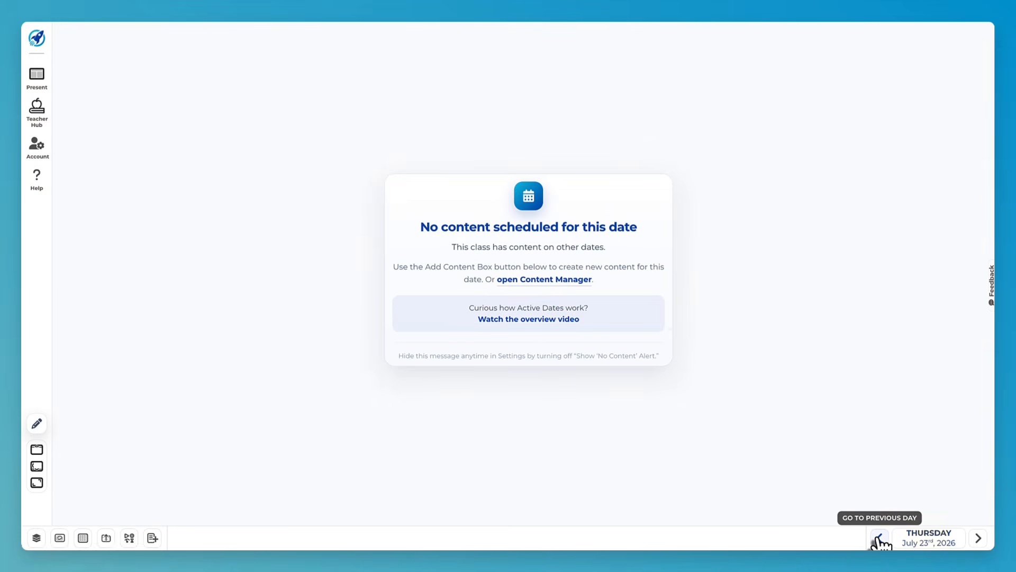
pyautogui.click(979, 538)
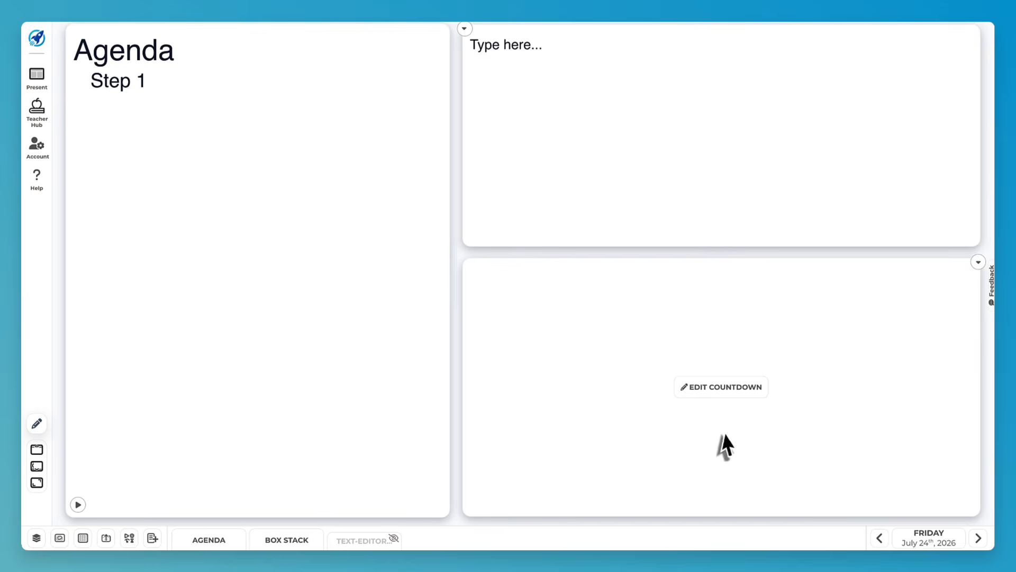
pyautogui.click(879, 539)
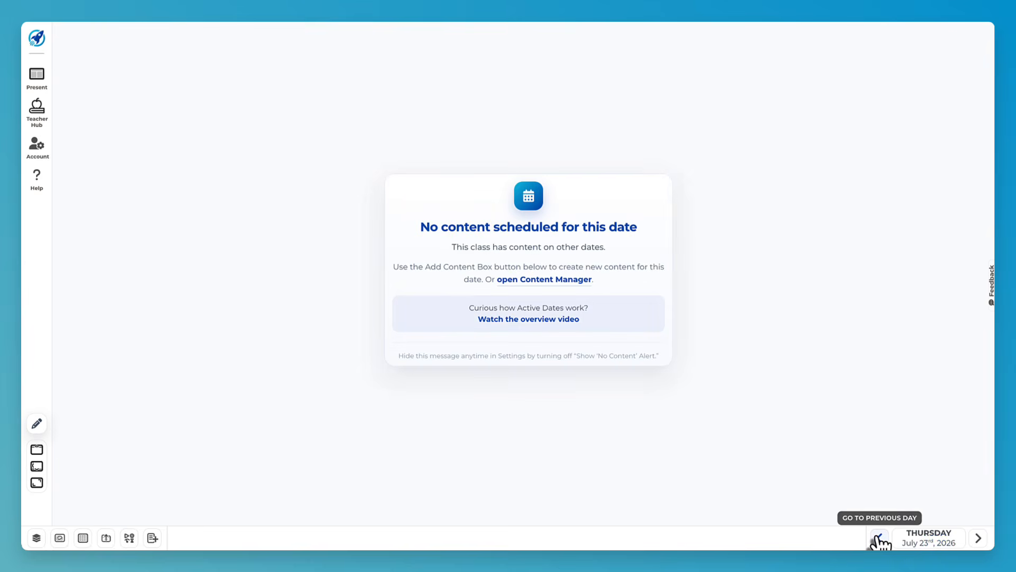
pyautogui.click(978, 538)
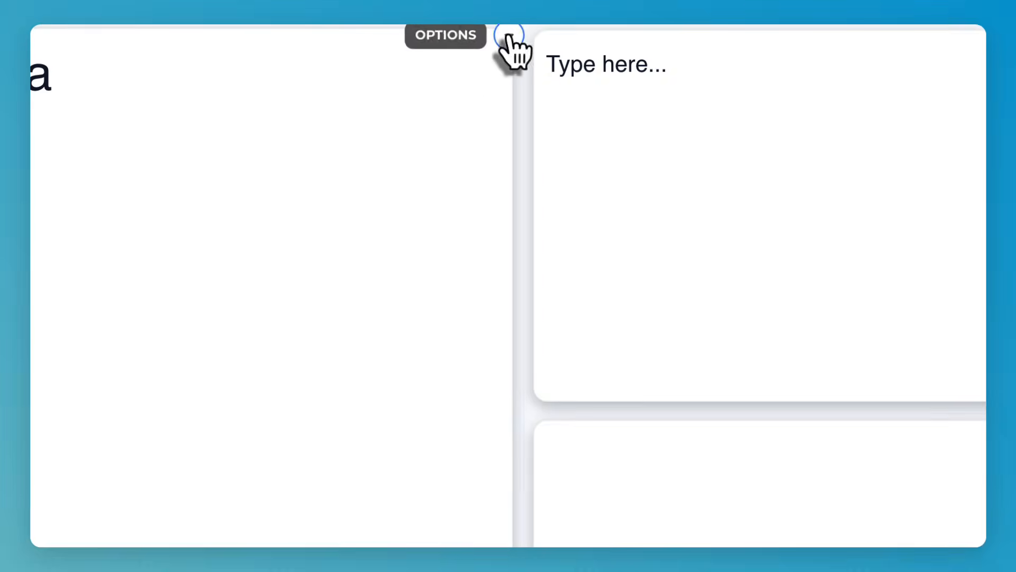
# - Change the Agenda box's active date to Jul 23 and view Thursday's board
pyautogui.click(508, 37)
pyautogui.click(511, 180)
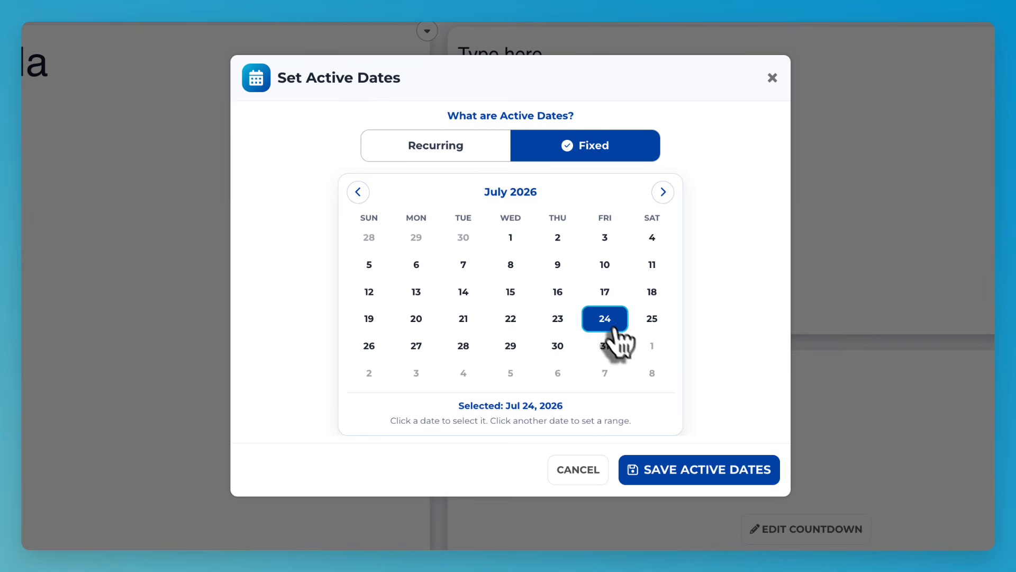
pyautogui.click(558, 320)
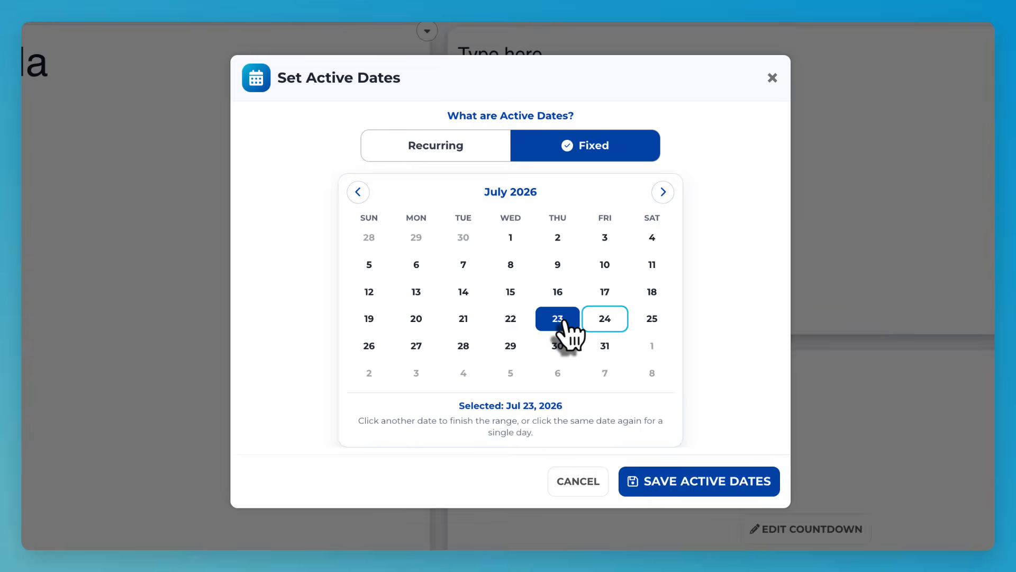
pyautogui.click(645, 477)
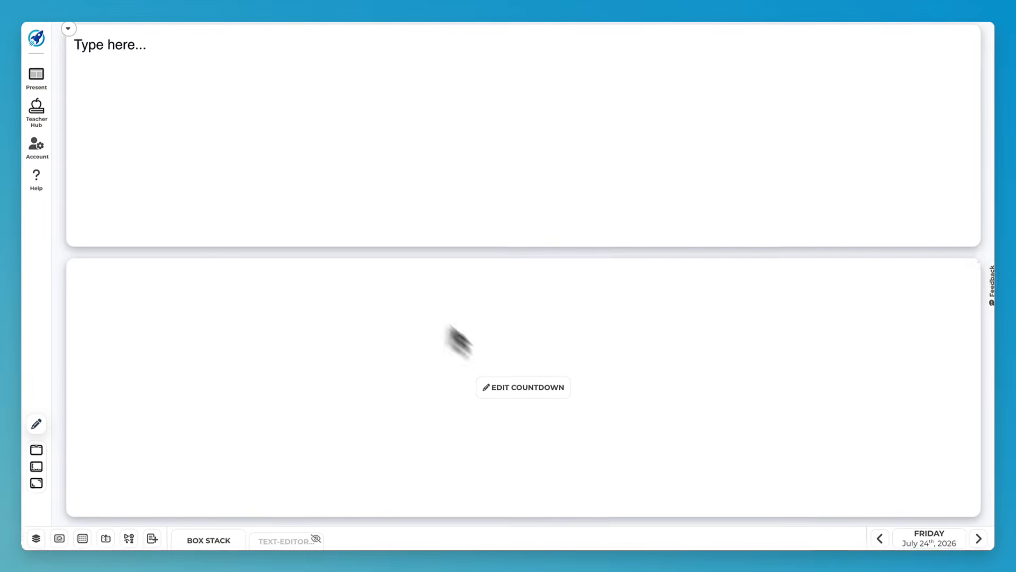
pyautogui.click(877, 540)
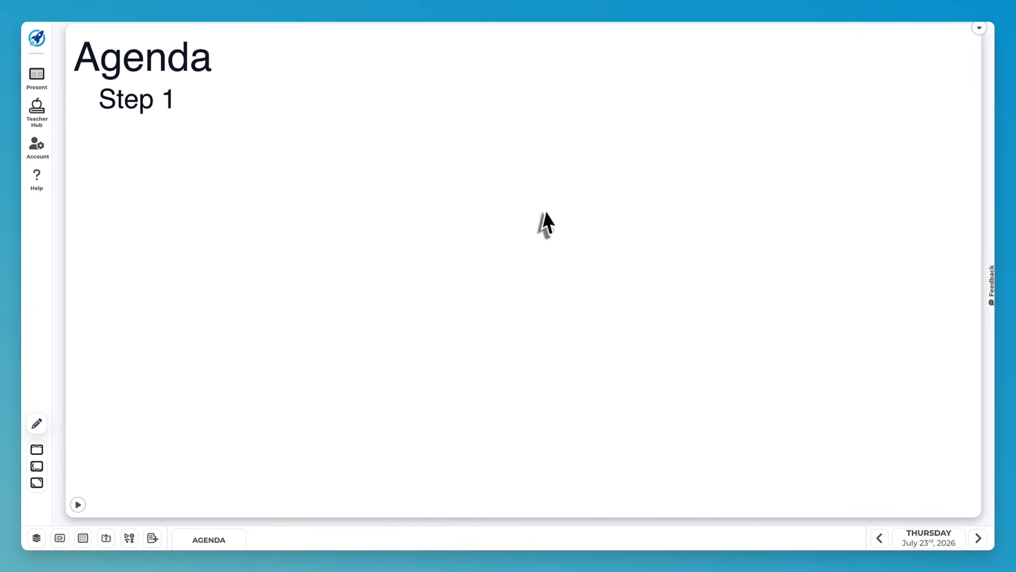
# - In the weekly content calendar, set the Agenda box's active date back to Jul 24
pyautogui.click(87, 537)
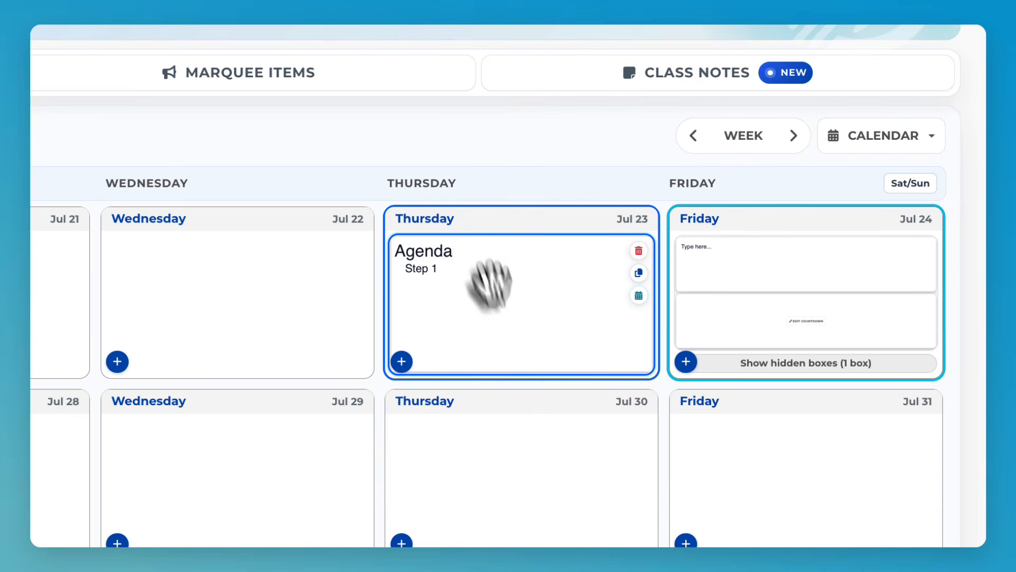
pyautogui.click(639, 295)
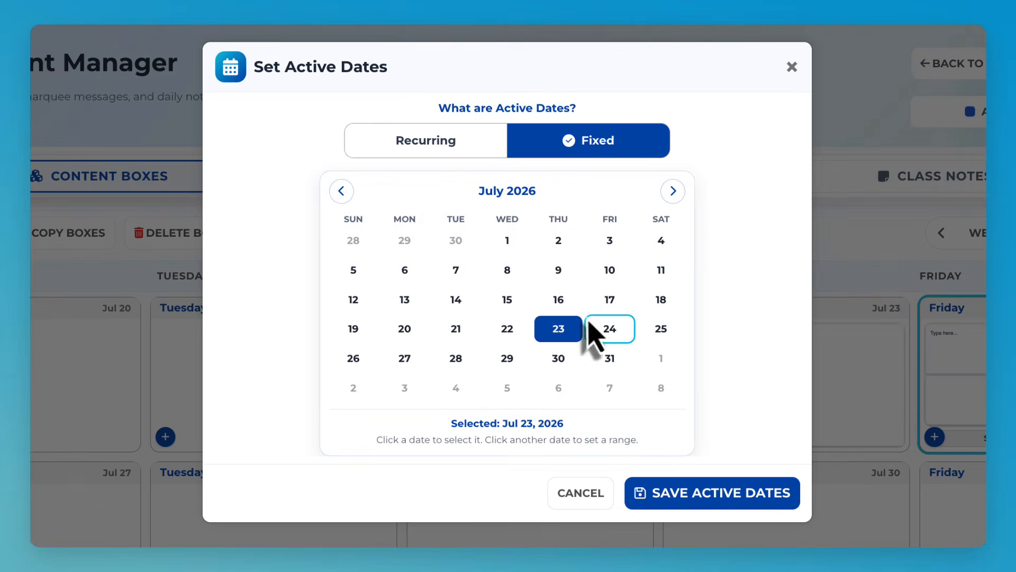
pyautogui.click(604, 326)
pyautogui.click(678, 507)
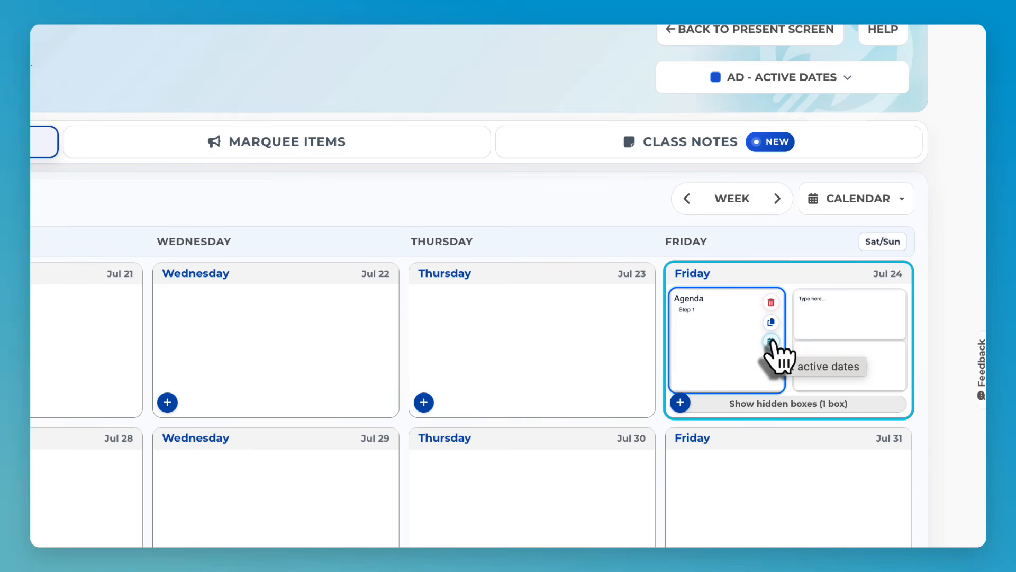
# - Set the Agenda box's active dates to the range July 20 through July 24
pyautogui.click(771, 341)
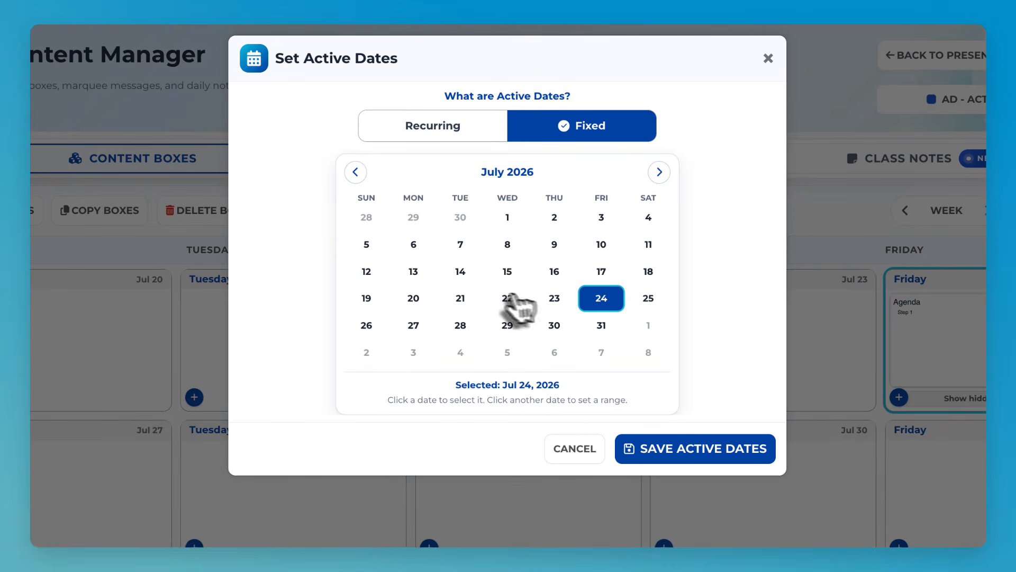
pyautogui.click(414, 307)
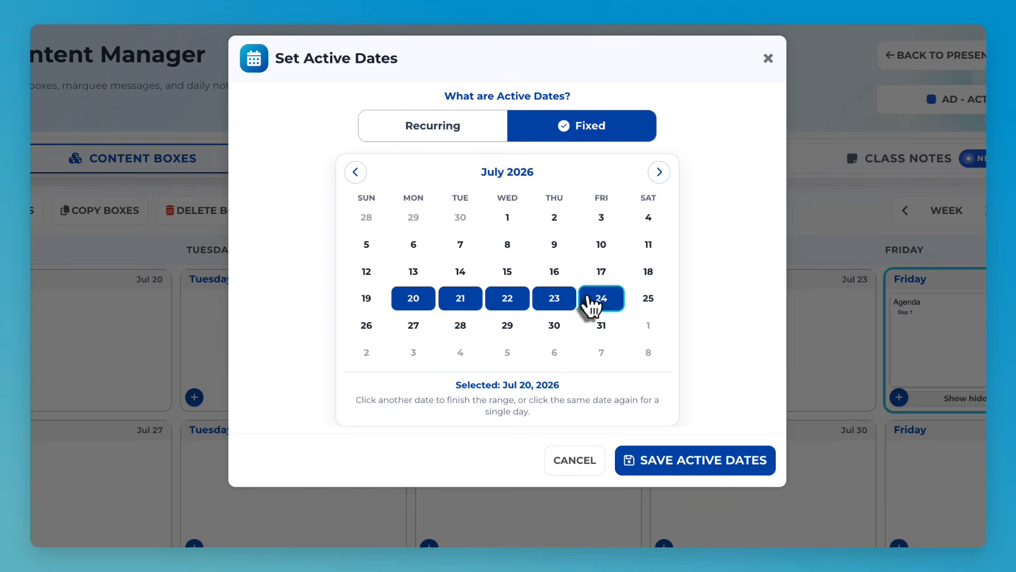
pyautogui.click(596, 304)
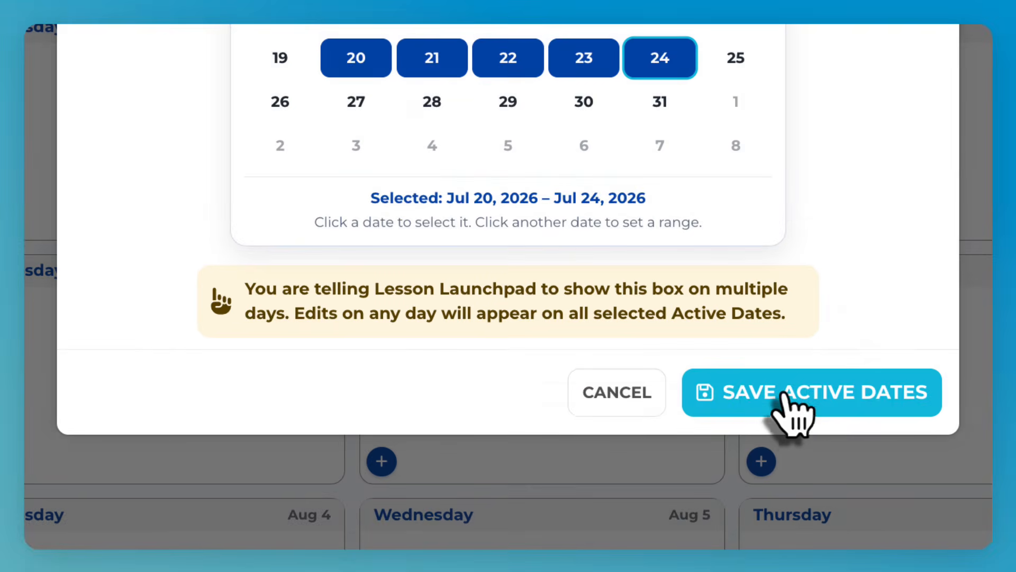
pyautogui.click(784, 397)
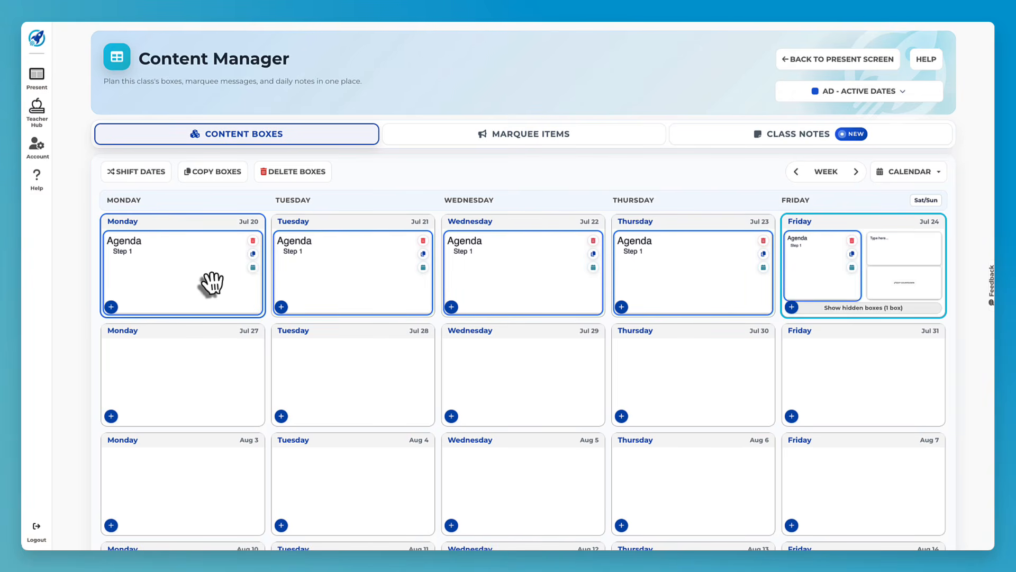
# - Go to Monday July 20's present screen and open the Agenda Editor
pyautogui.moveTo(185, 228)
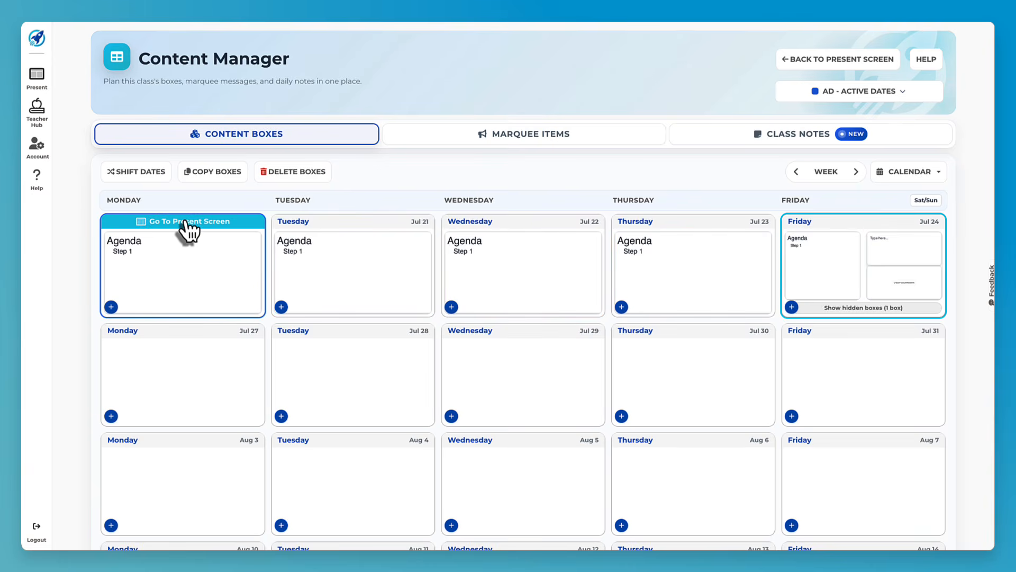
pyautogui.click(259, 269)
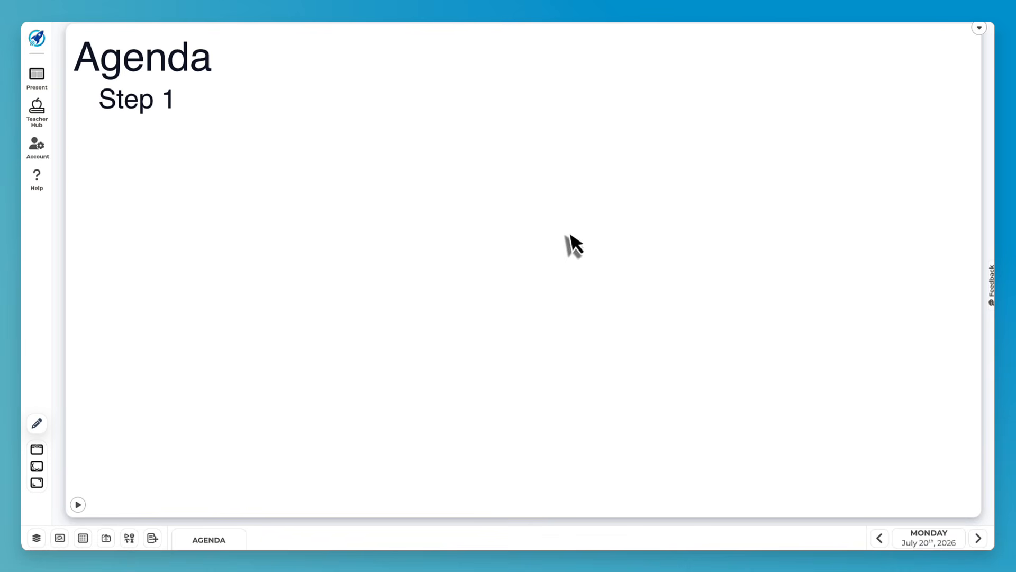
pyautogui.click(979, 28)
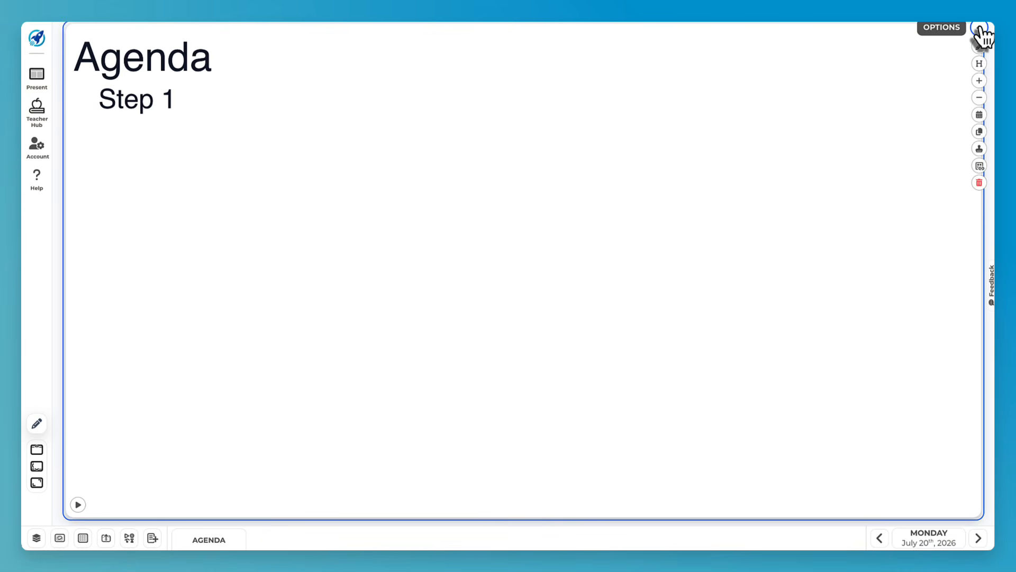
pyautogui.click(979, 47)
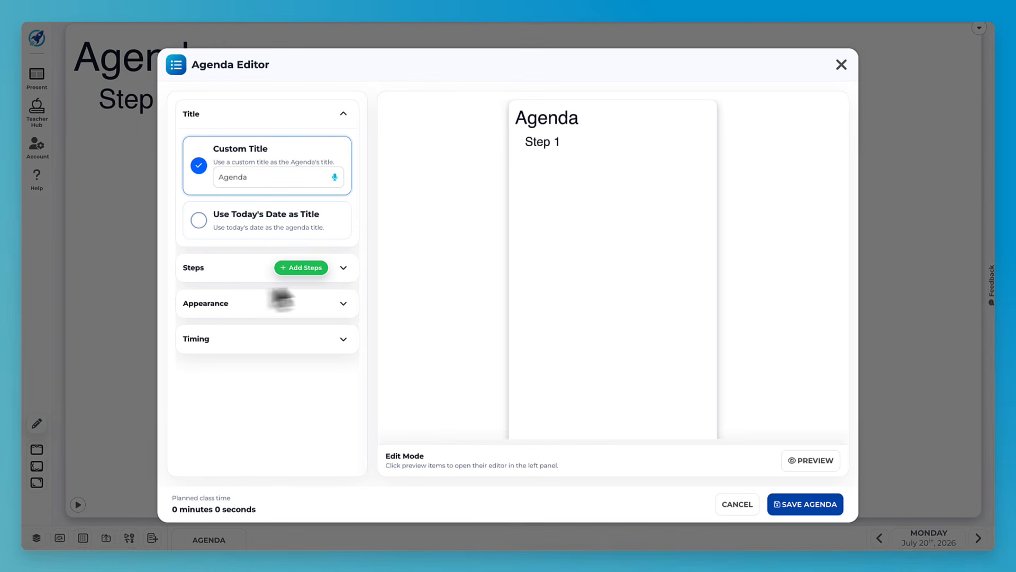
# - Rename the agenda's Step 1 to 'new step' and save the agenda
pyautogui.click(343, 268)
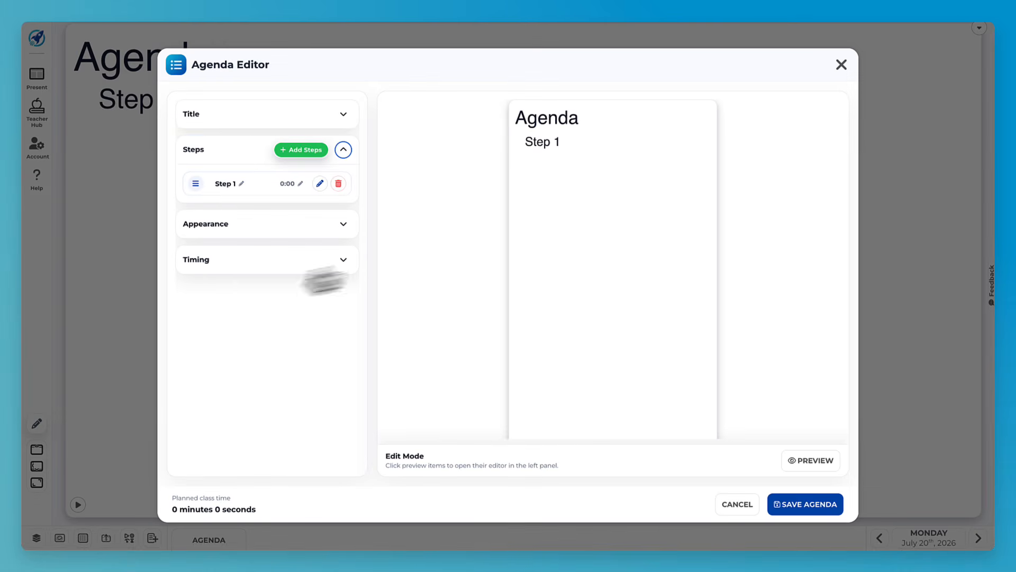
pyautogui.click(232, 185)
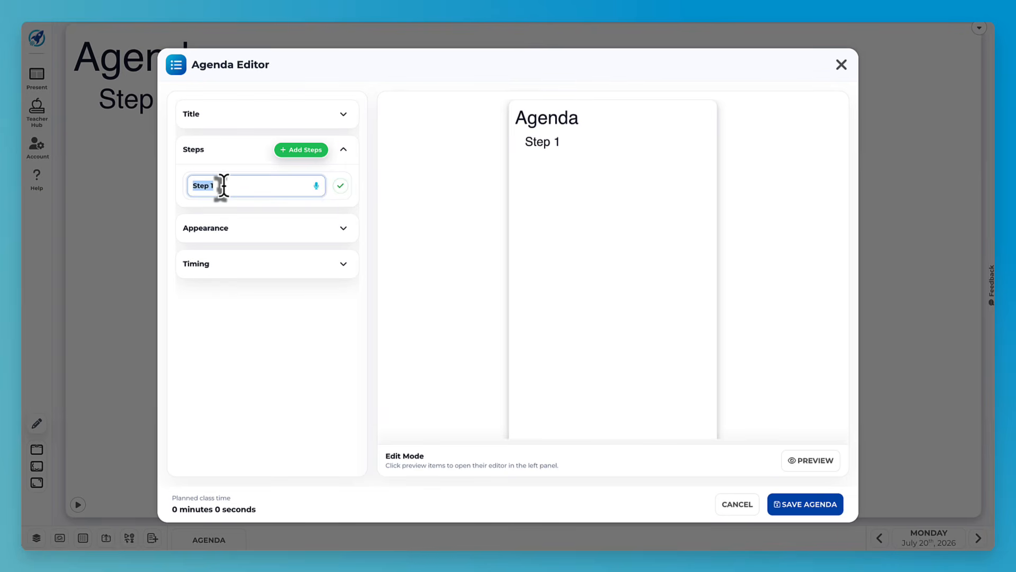
pyautogui.write('new s')
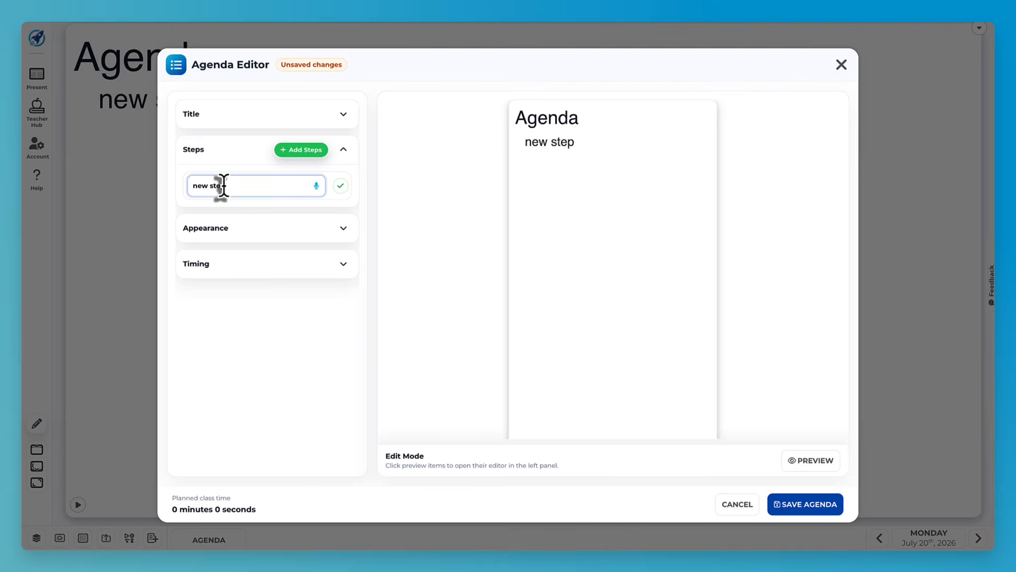
pyautogui.click(804, 502)
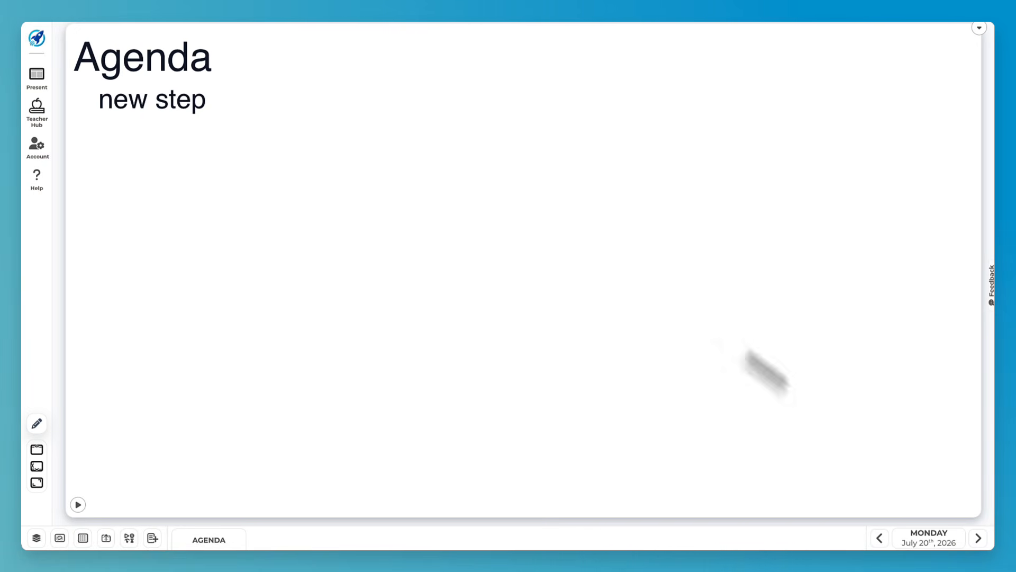
# - Advance to Tuesday July 21 and bring up the Content Manager calendar
pyautogui.click(978, 538)
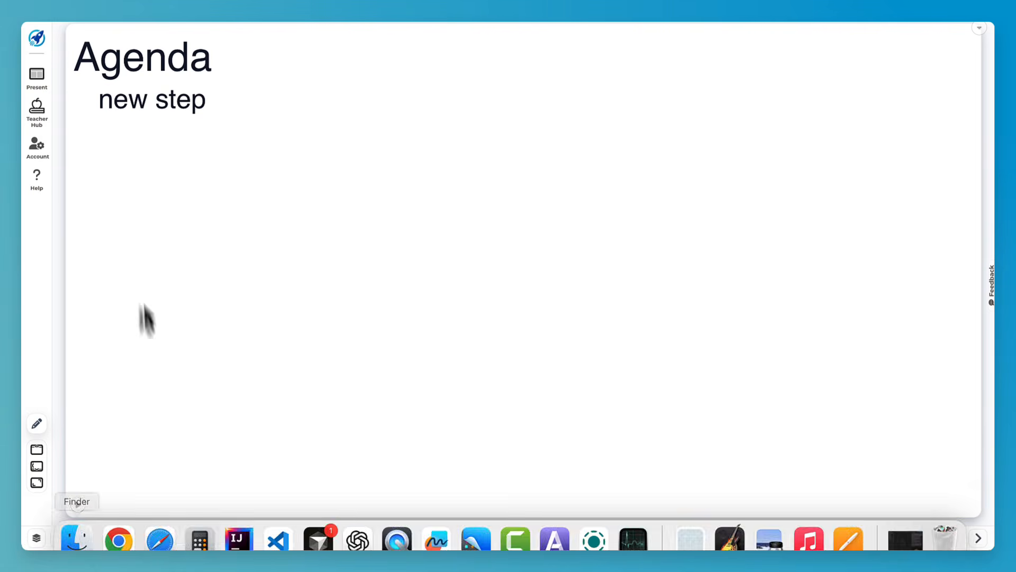
pyautogui.click(83, 537)
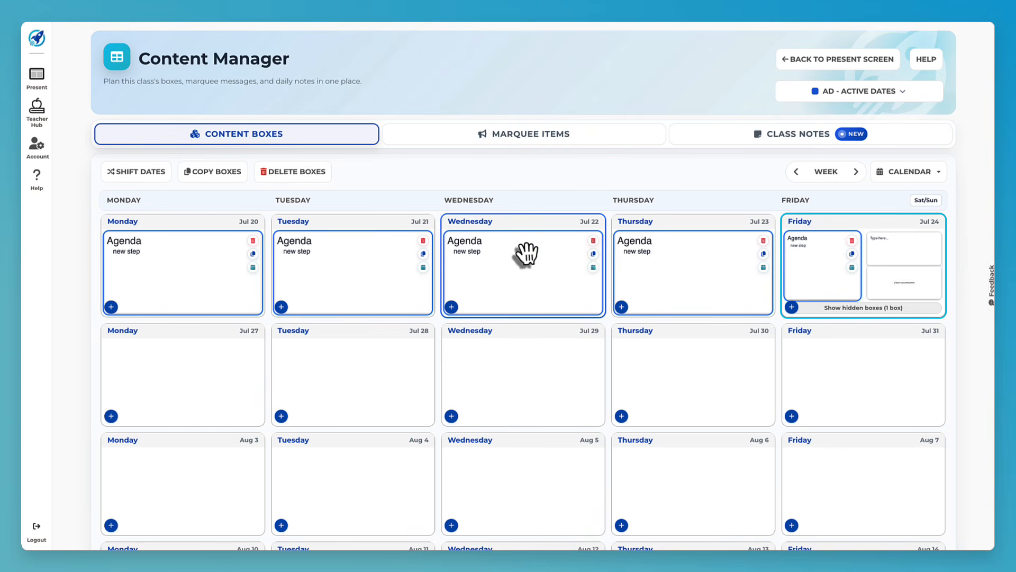
# - Restrict the Agenda box's active dates to Friday July 24 only
pyautogui.click(852, 267)
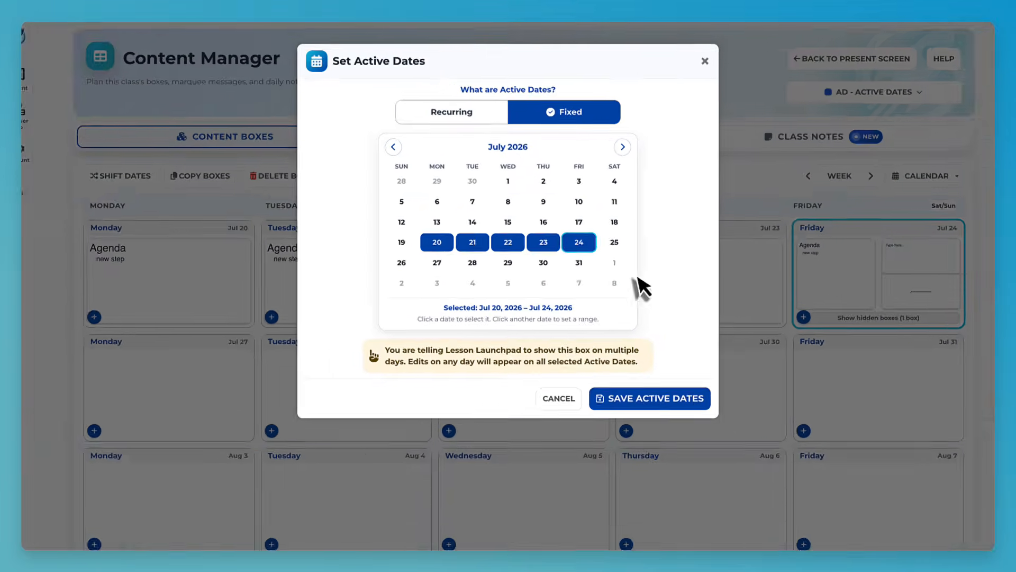
pyautogui.click(618, 317)
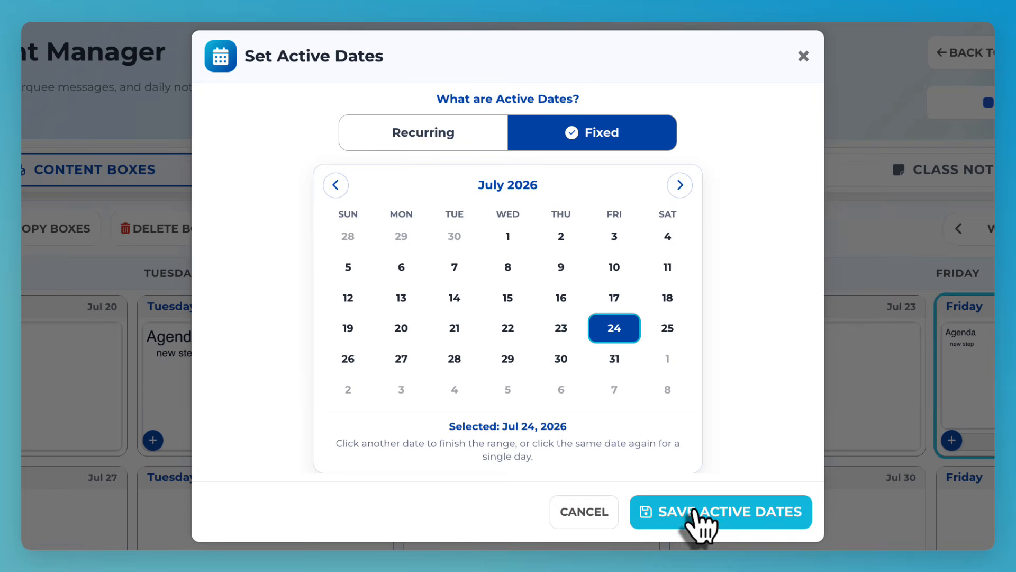
pyautogui.click(683, 529)
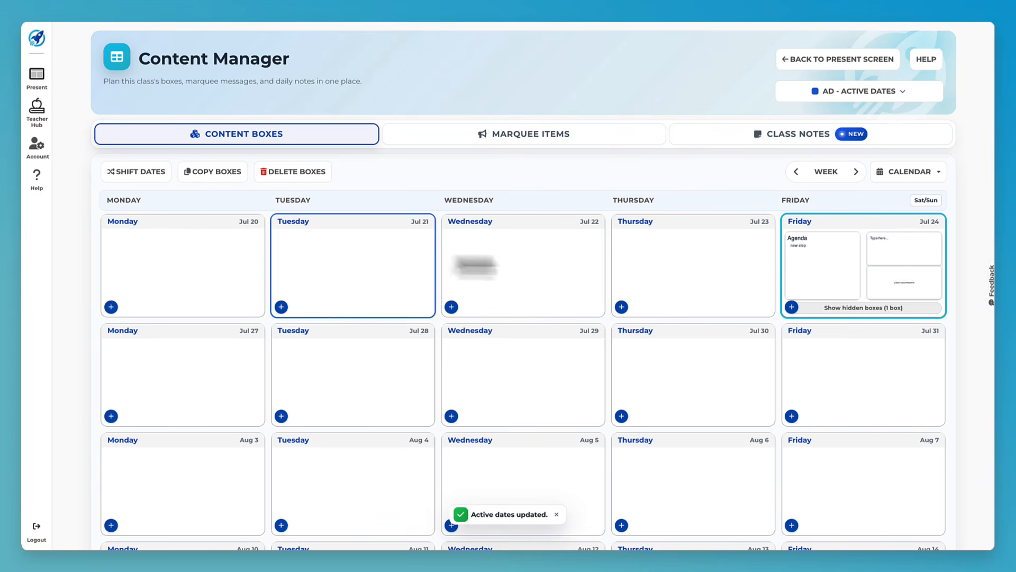
pyautogui.moveTo(840, 272)
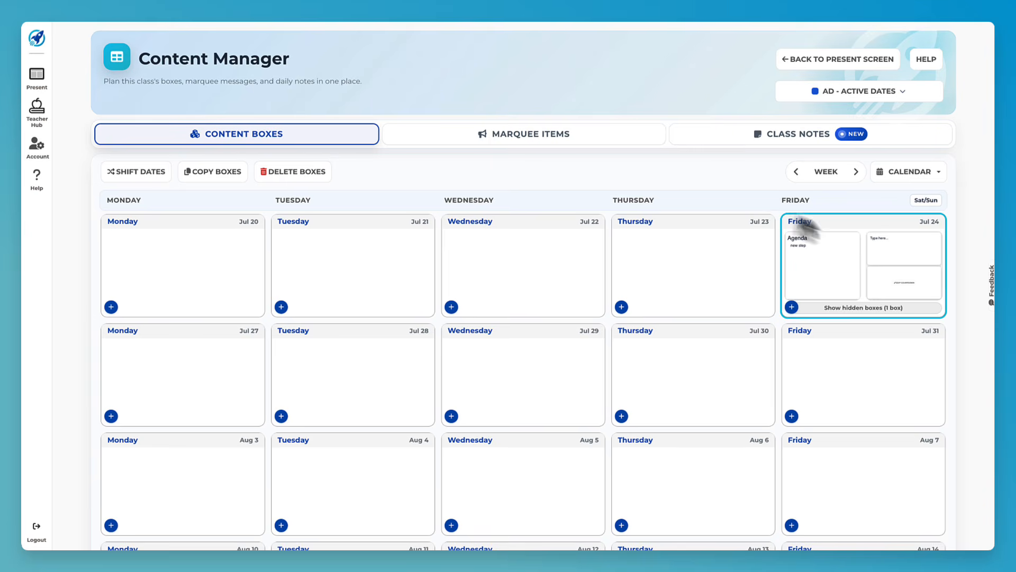
# - On Friday July 24's board, change the agenda title to 'Friday Agenda' and save it
pyautogui.click(828, 222)
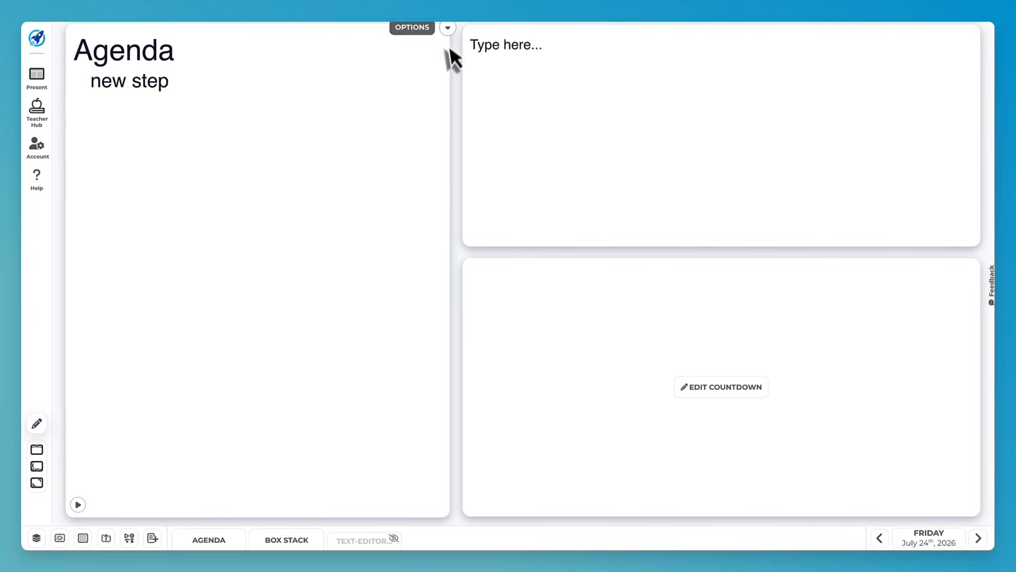
pyautogui.click(447, 31)
pyautogui.click(446, 46)
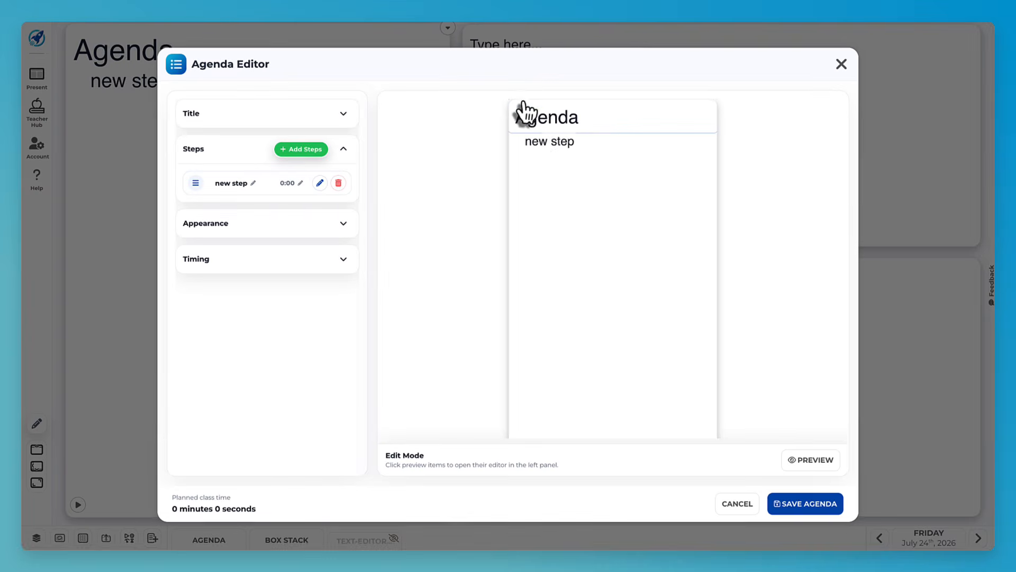
pyautogui.click(329, 115)
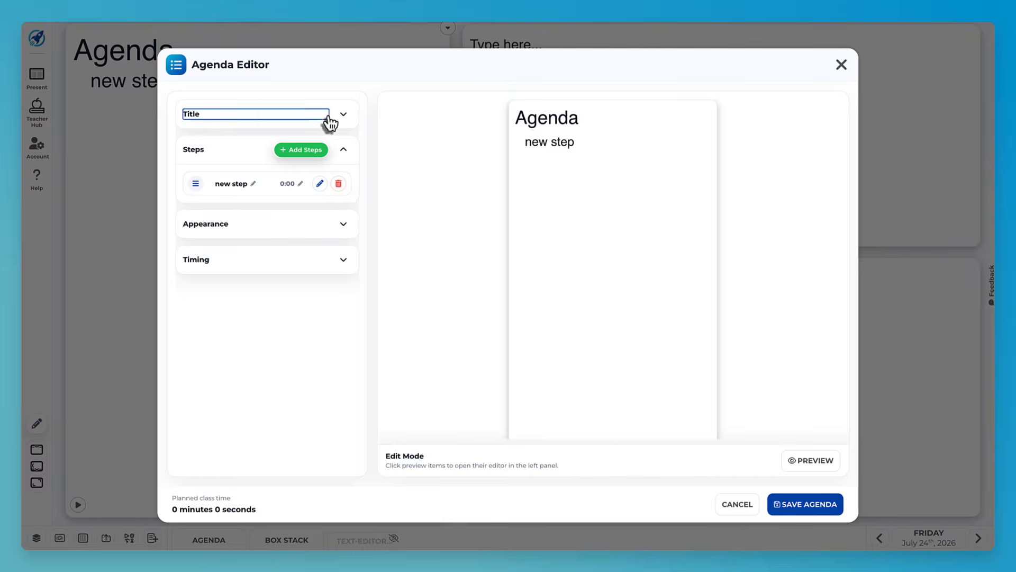
pyautogui.tripleClick(256, 176)
pyautogui.write('Frida')
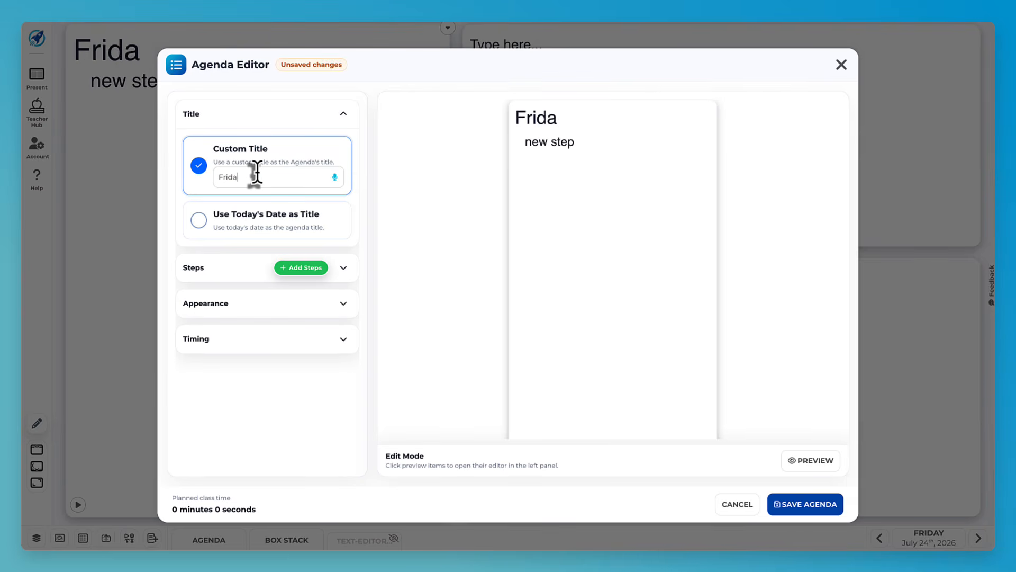
pyautogui.write('y Agenda')
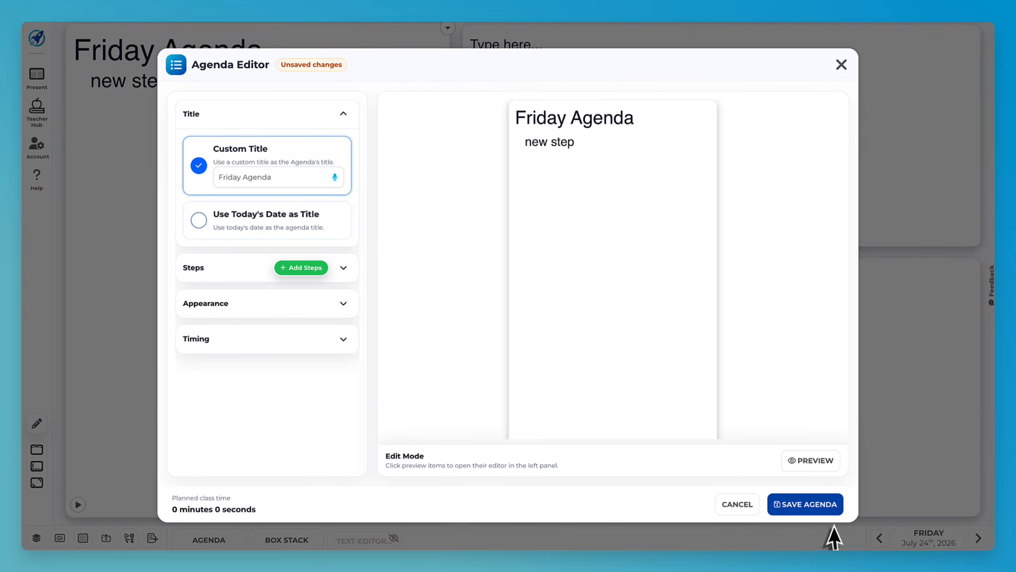
pyautogui.click(808, 503)
pyautogui.click(497, 326)
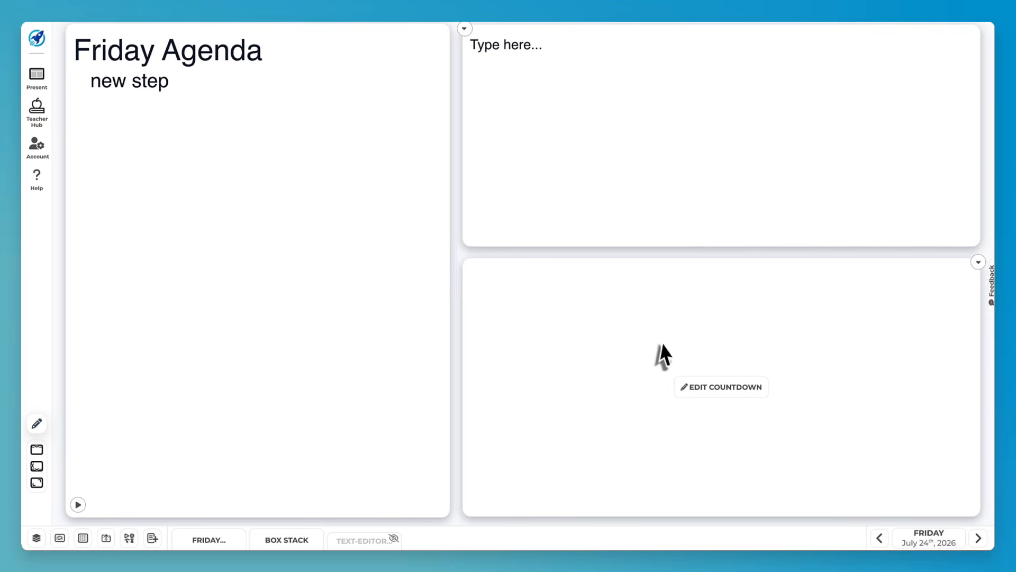
# - Return to Thursday July 23 and copy the Friday Agenda box onto that day
pyautogui.click(879, 539)
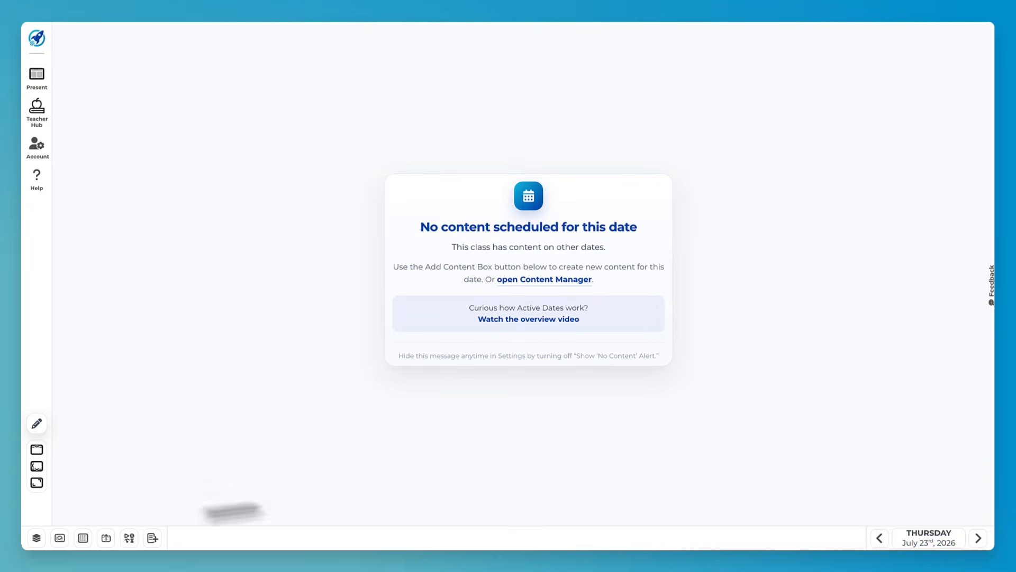
pyautogui.click(153, 538)
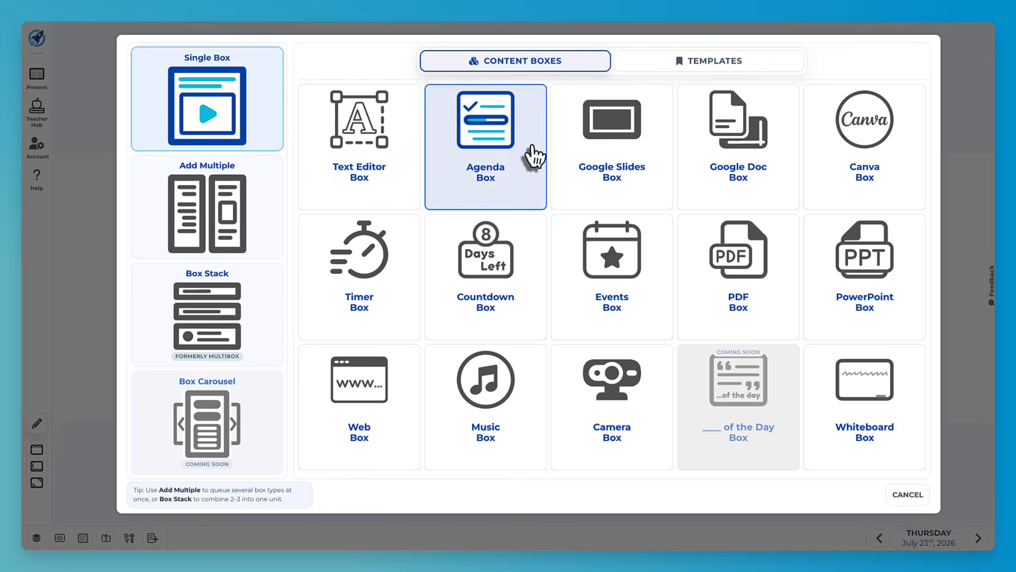
pyautogui.click(908, 497)
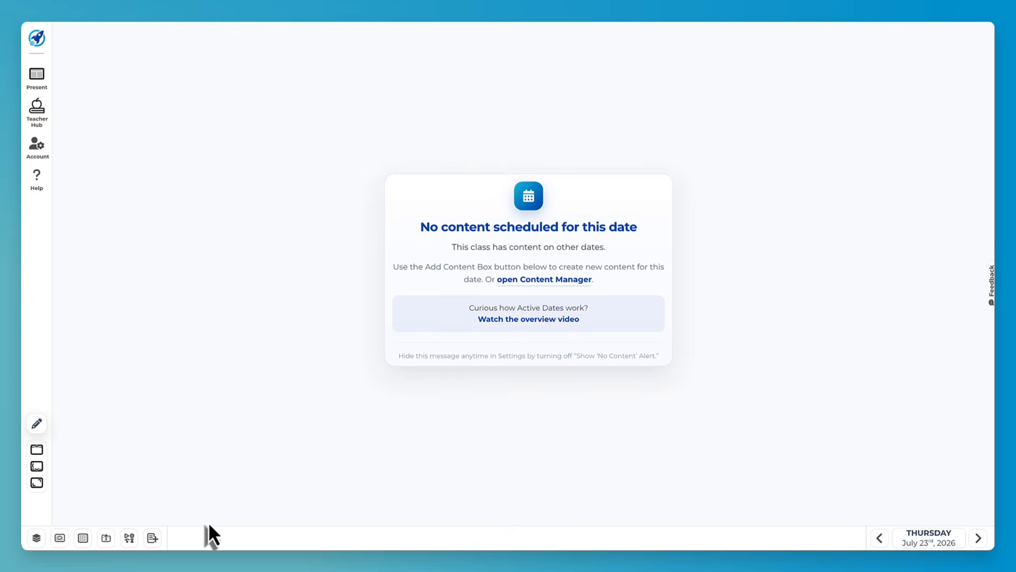
pyautogui.click(83, 538)
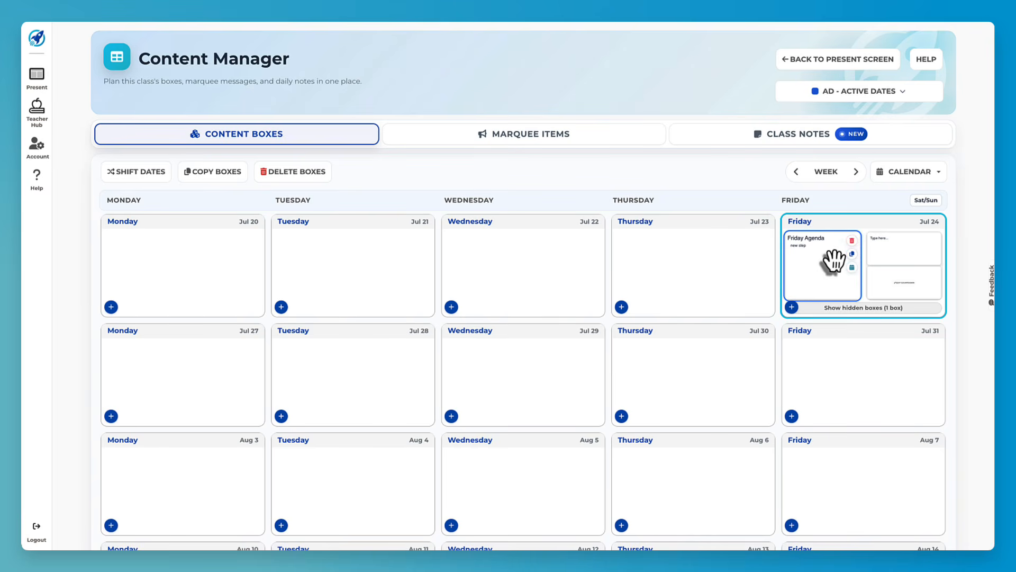
pyautogui.click(852, 253)
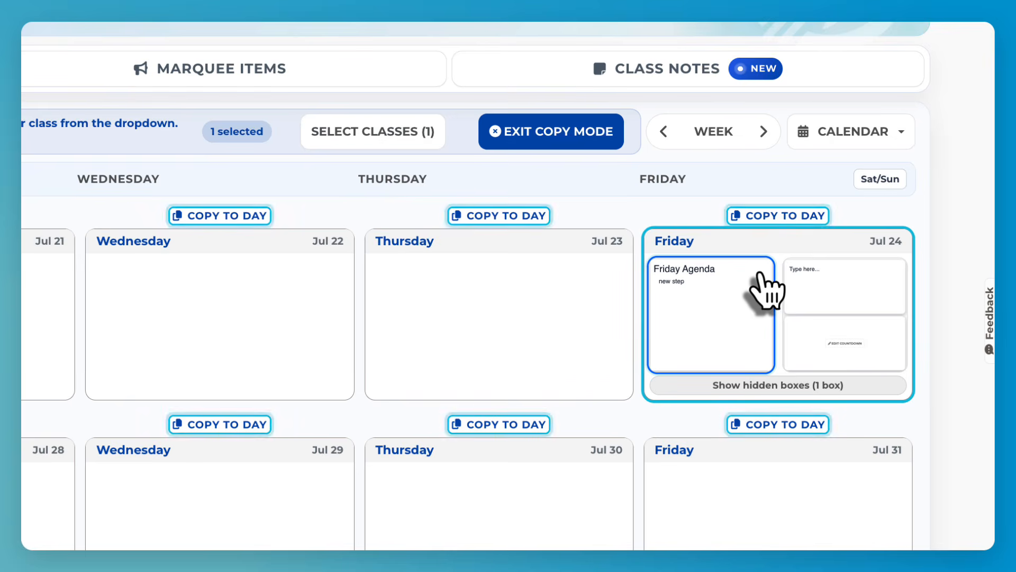
pyautogui.click(500, 215)
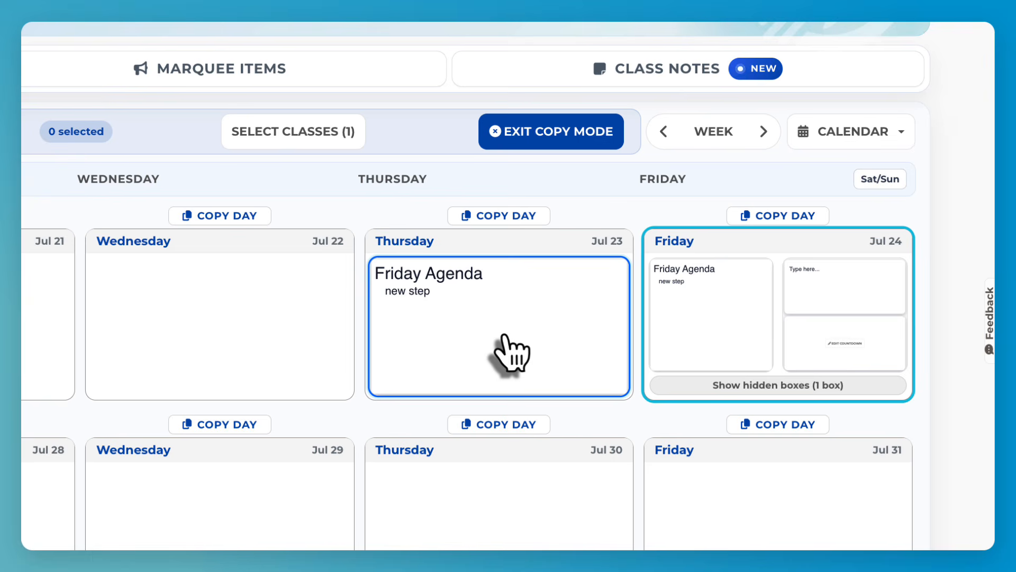
pyautogui.click(517, 136)
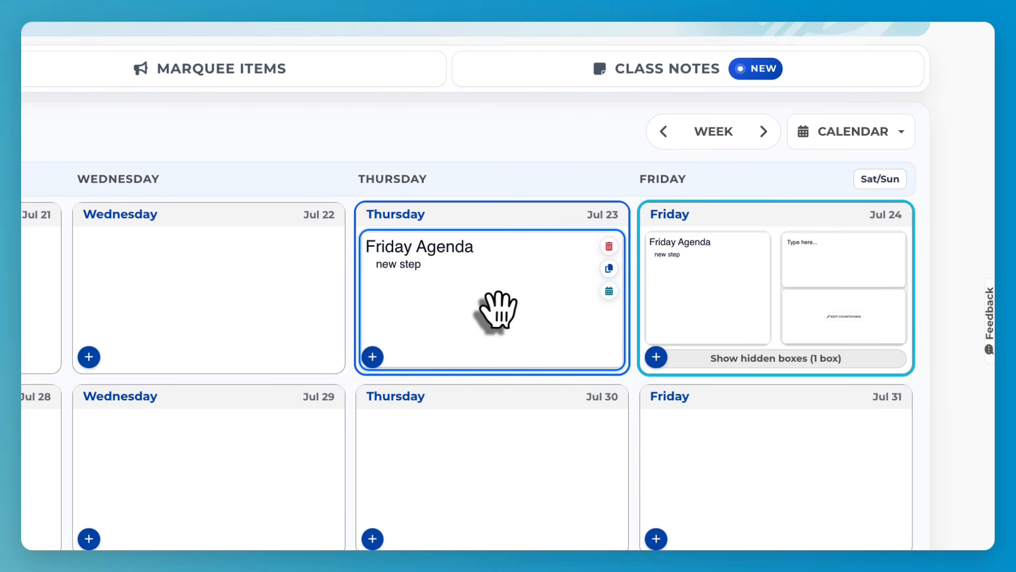
# - On Thursday July 23's board, retitle the copied agenda 'Thursday Agenda' and save it
pyautogui.click(486, 220)
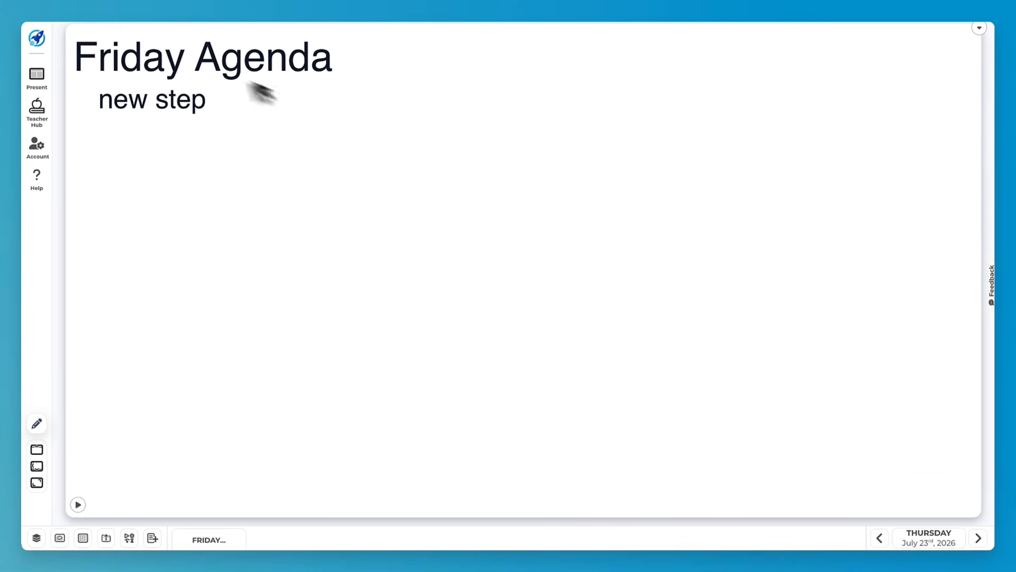
pyautogui.click(980, 31)
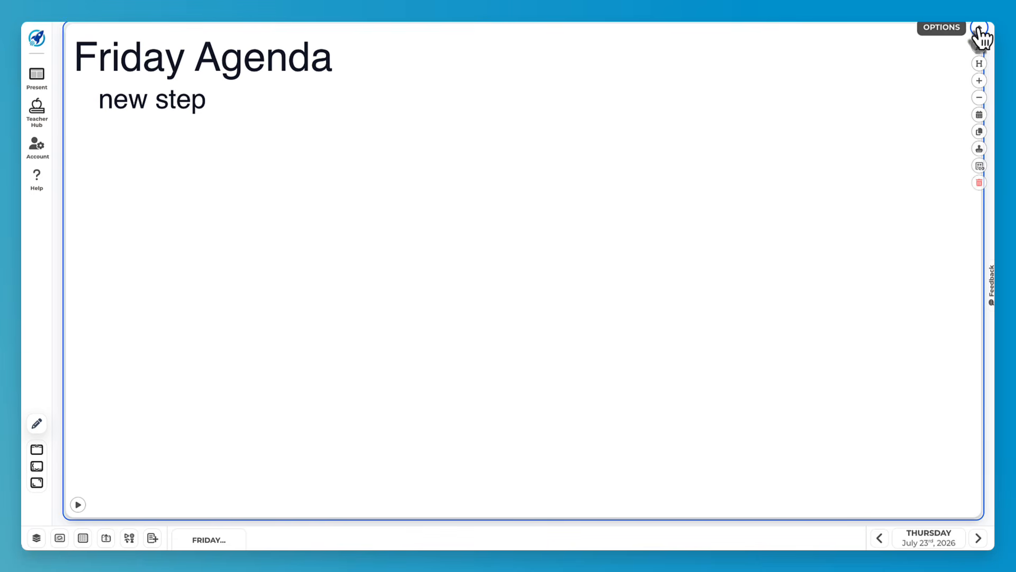
pyautogui.click(980, 55)
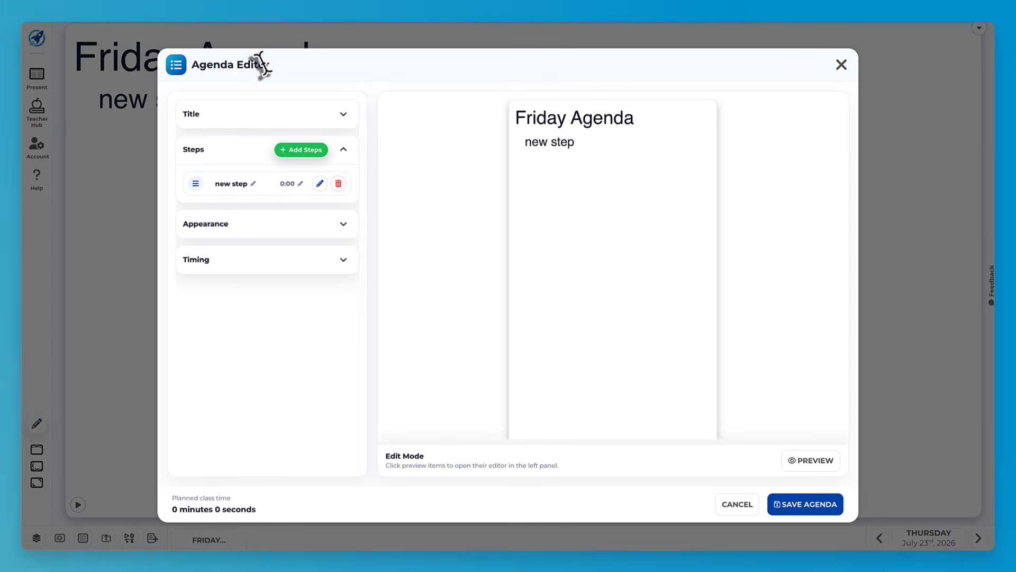
pyautogui.click(247, 118)
pyautogui.doubleClick(230, 177)
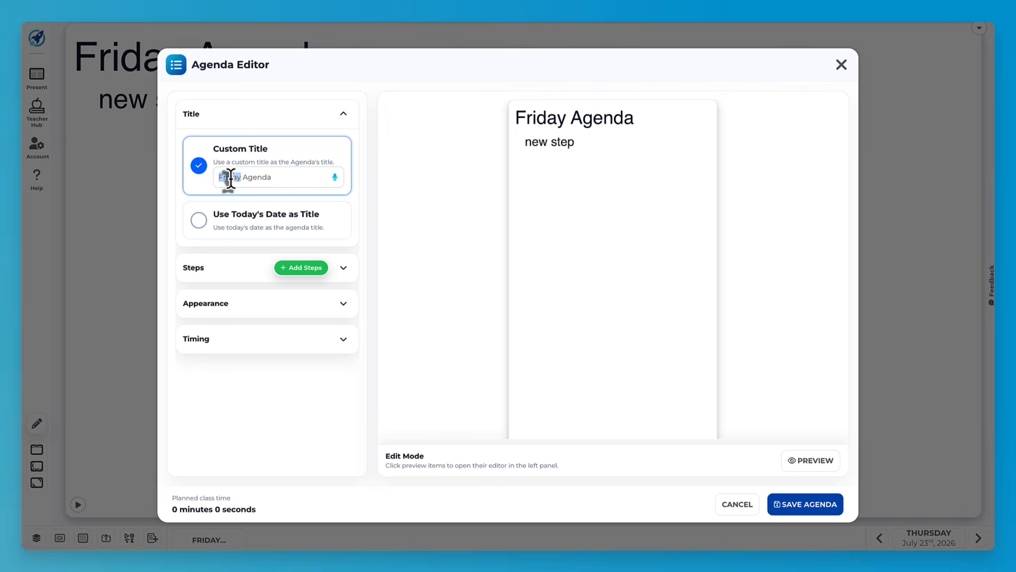
pyautogui.write('Thursday')
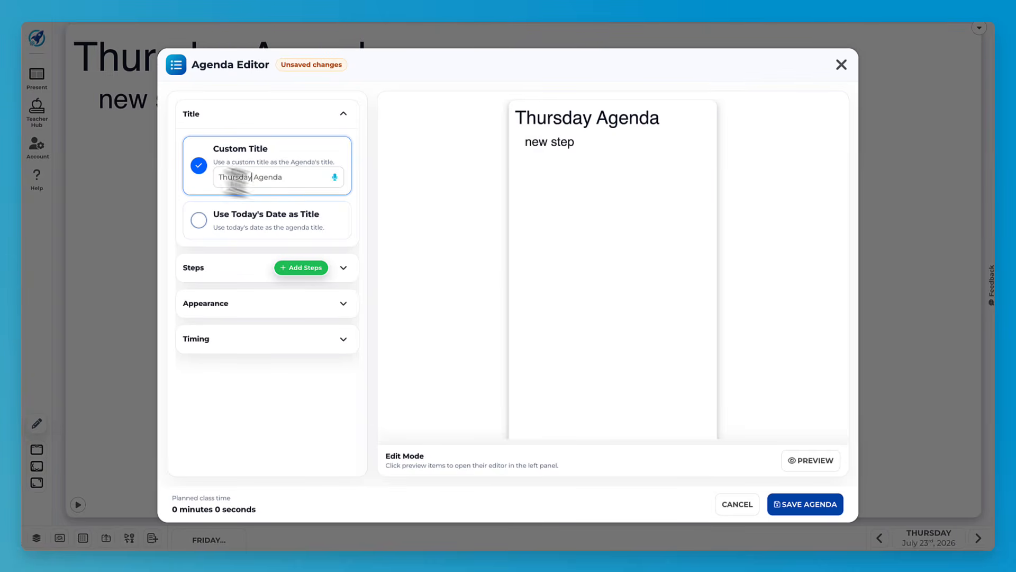
pyautogui.click(785, 503)
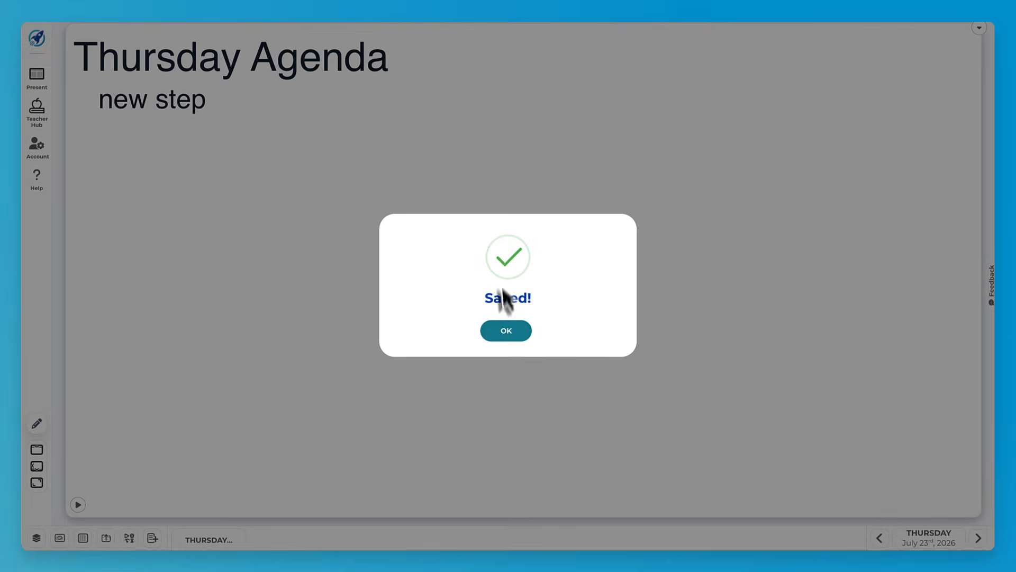
pyautogui.click(503, 335)
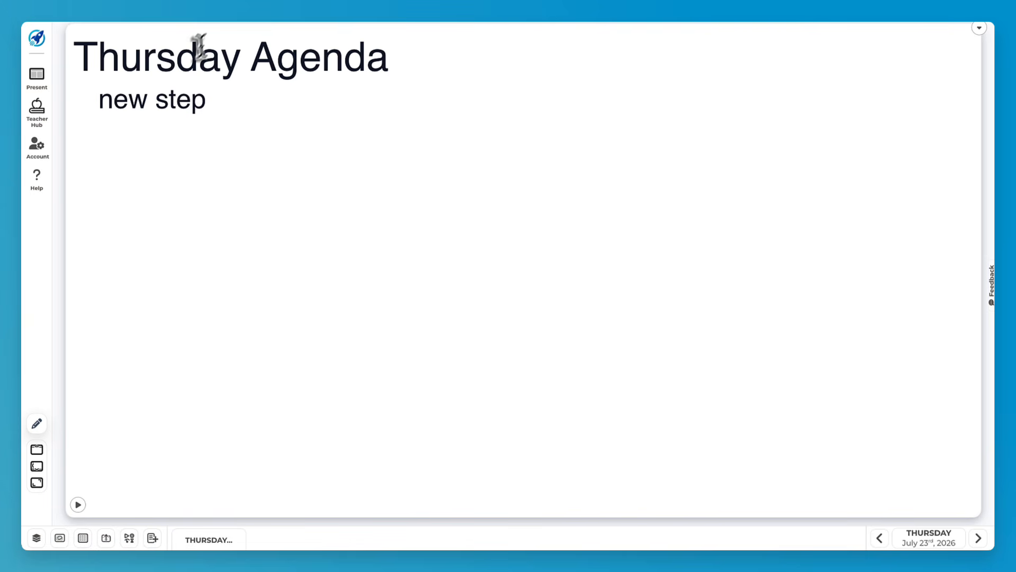
# - Move forward to Friday July 24's board
pyautogui.click(979, 538)
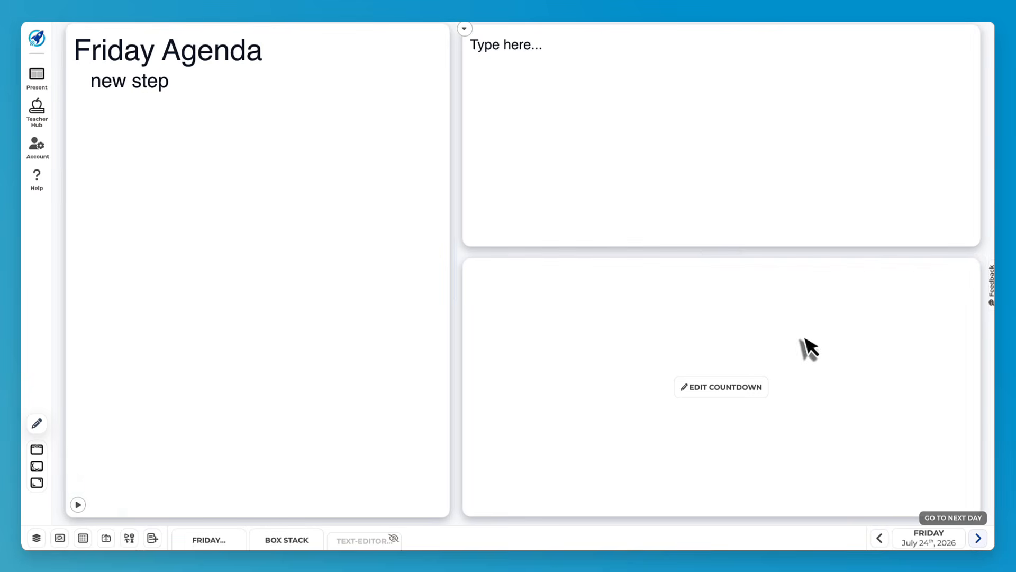